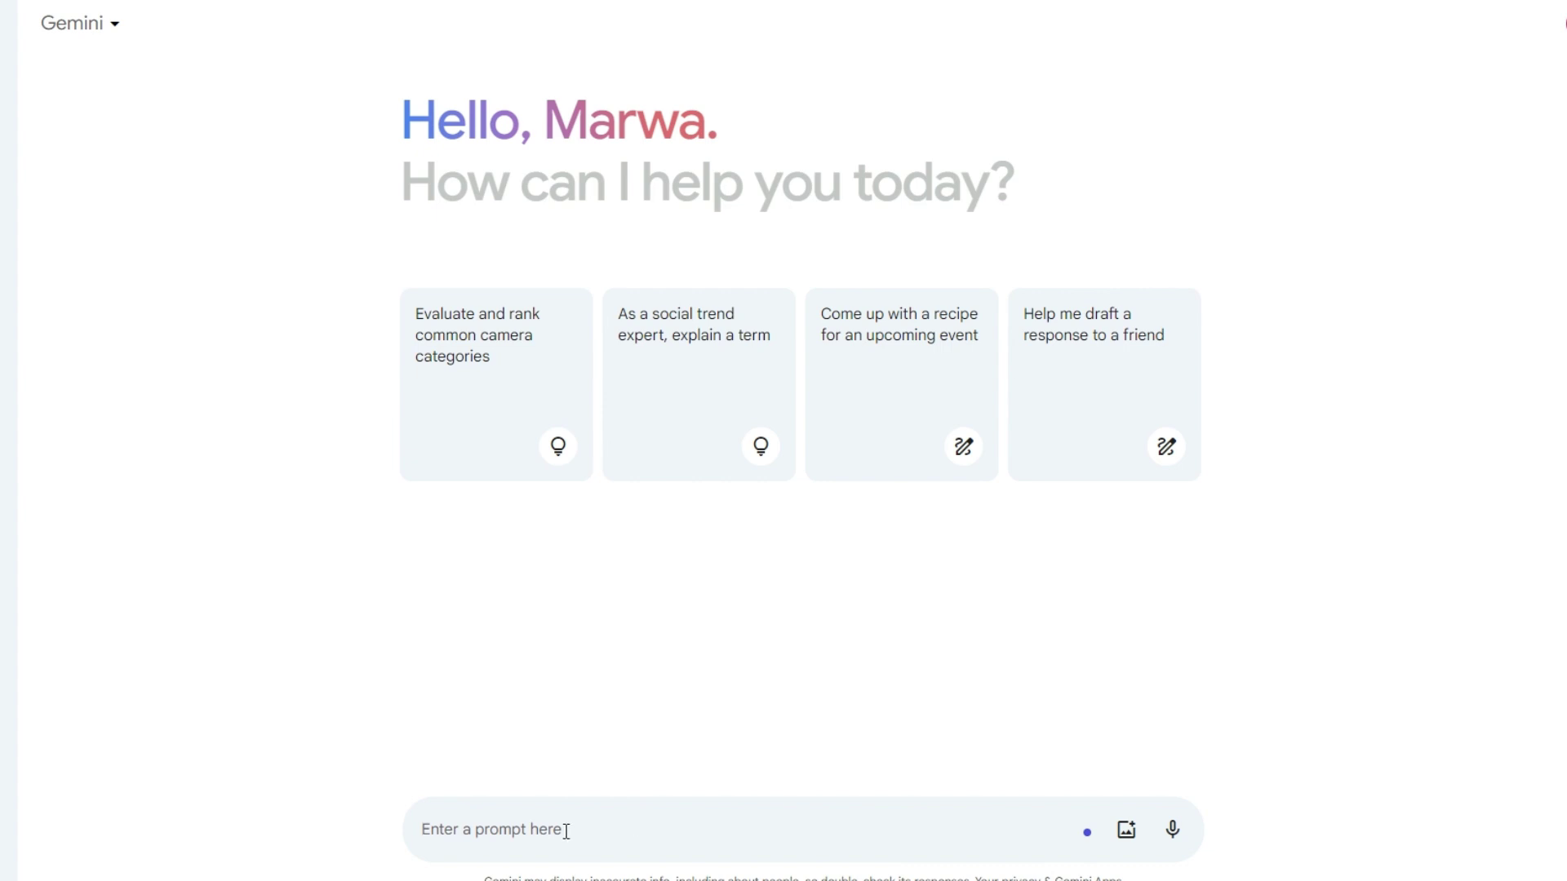
# Step: Begin the prompt with the role "As a digital marketing manger for hosting company," followed by the opening of the request
pyautogui.hotkey('ctrl', 'v')
pyautogui.hotkey('ctrl', 'z')
pyautogui.write('As a ')
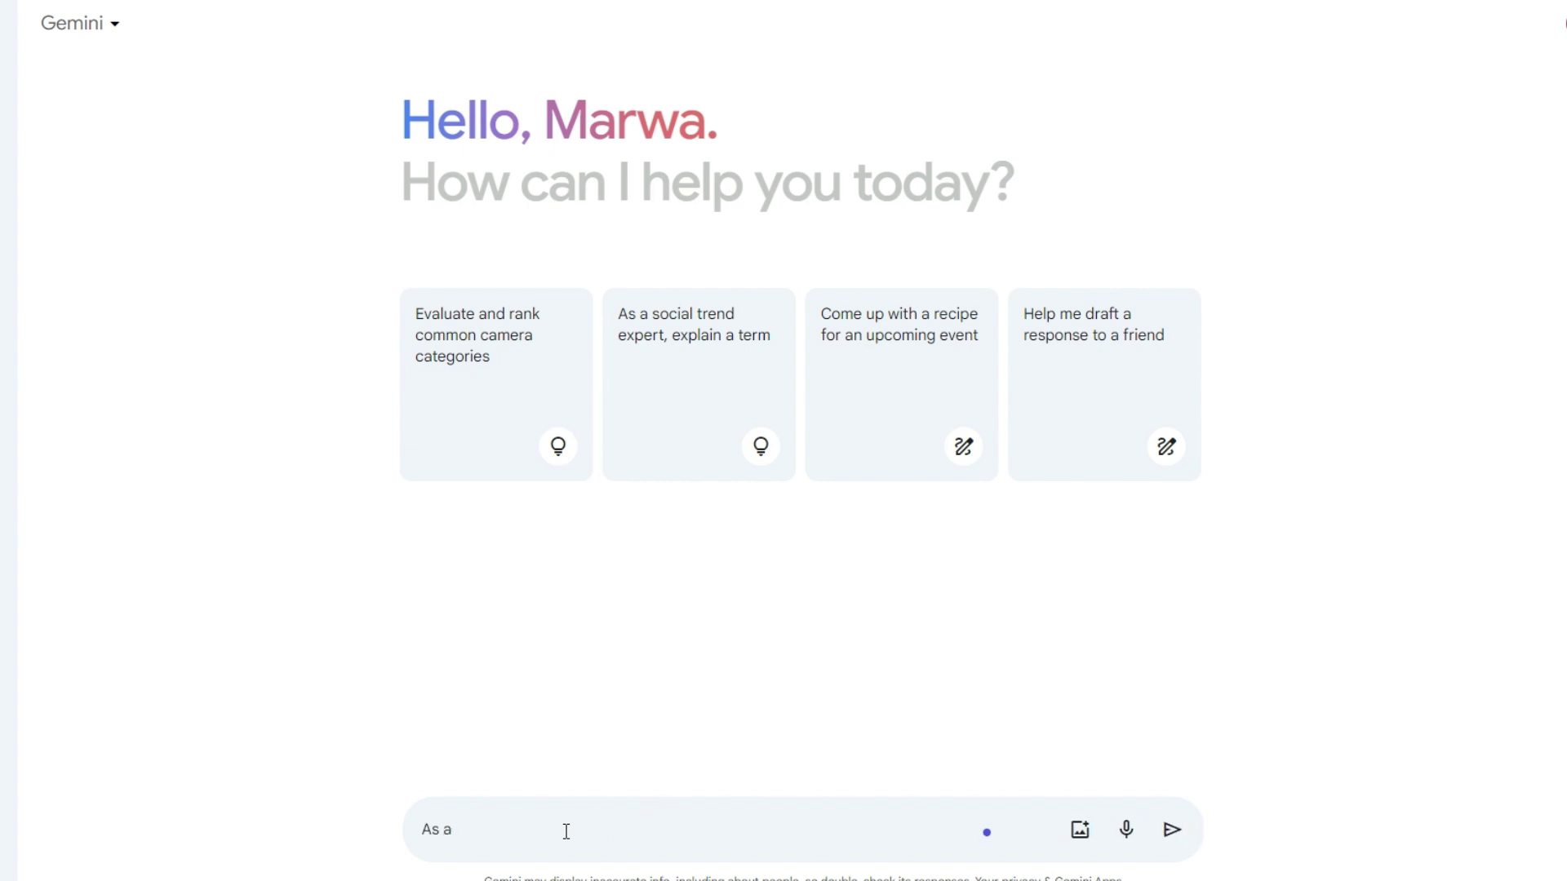
pyautogui.write('digital ma')
pyautogui.write('rketin')
pyautogui.write('g ma')
pyautogui.write('nger')
pyautogui.write(',')
pyautogui.write('for ')
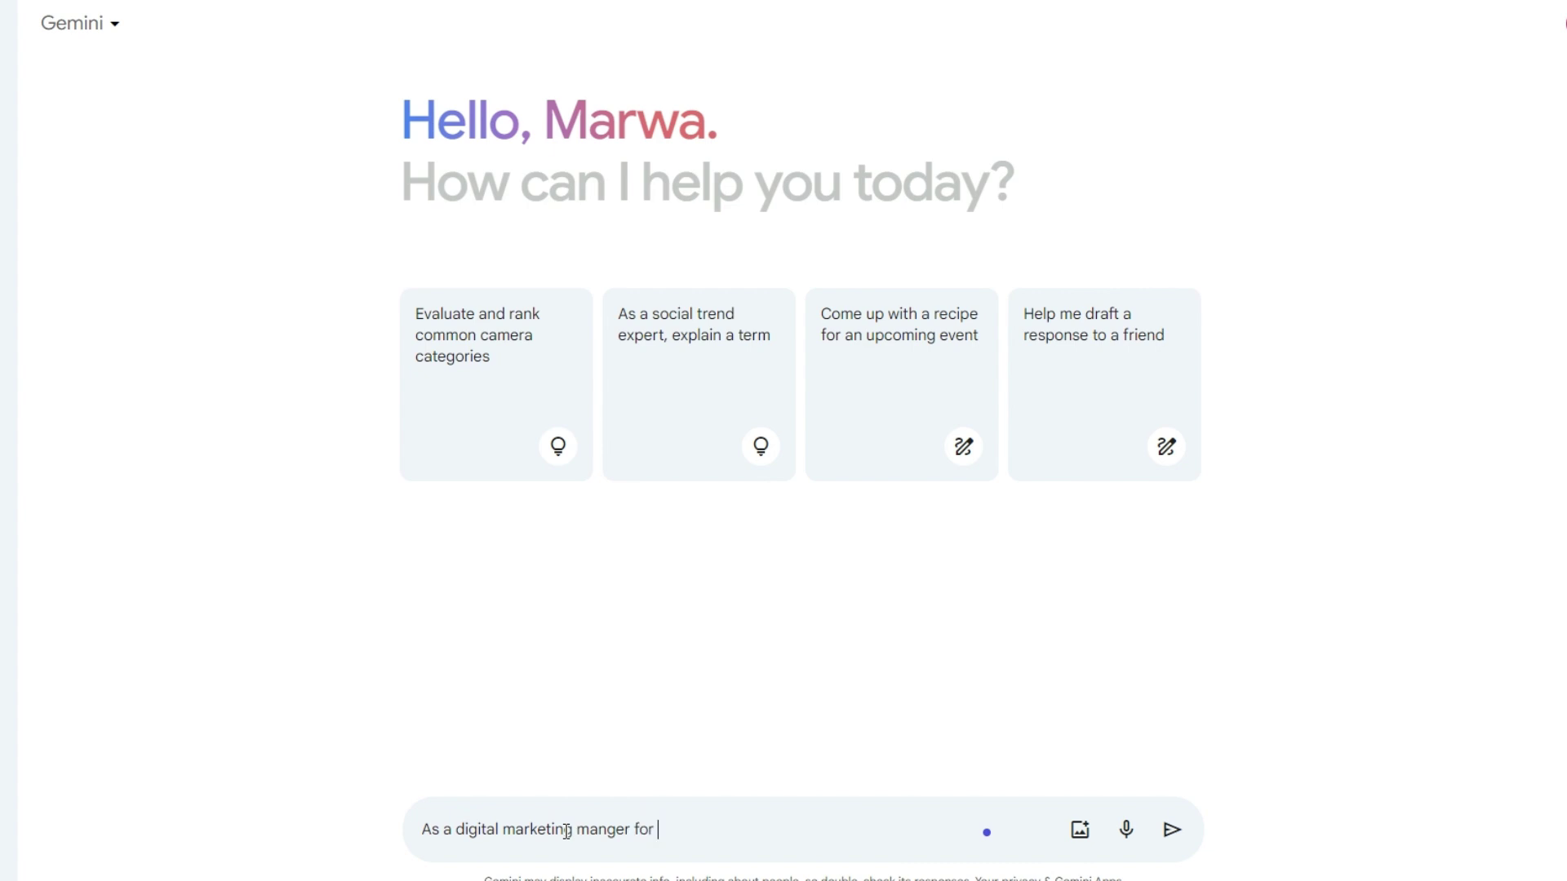
pyautogui.write('hosting company, give m')
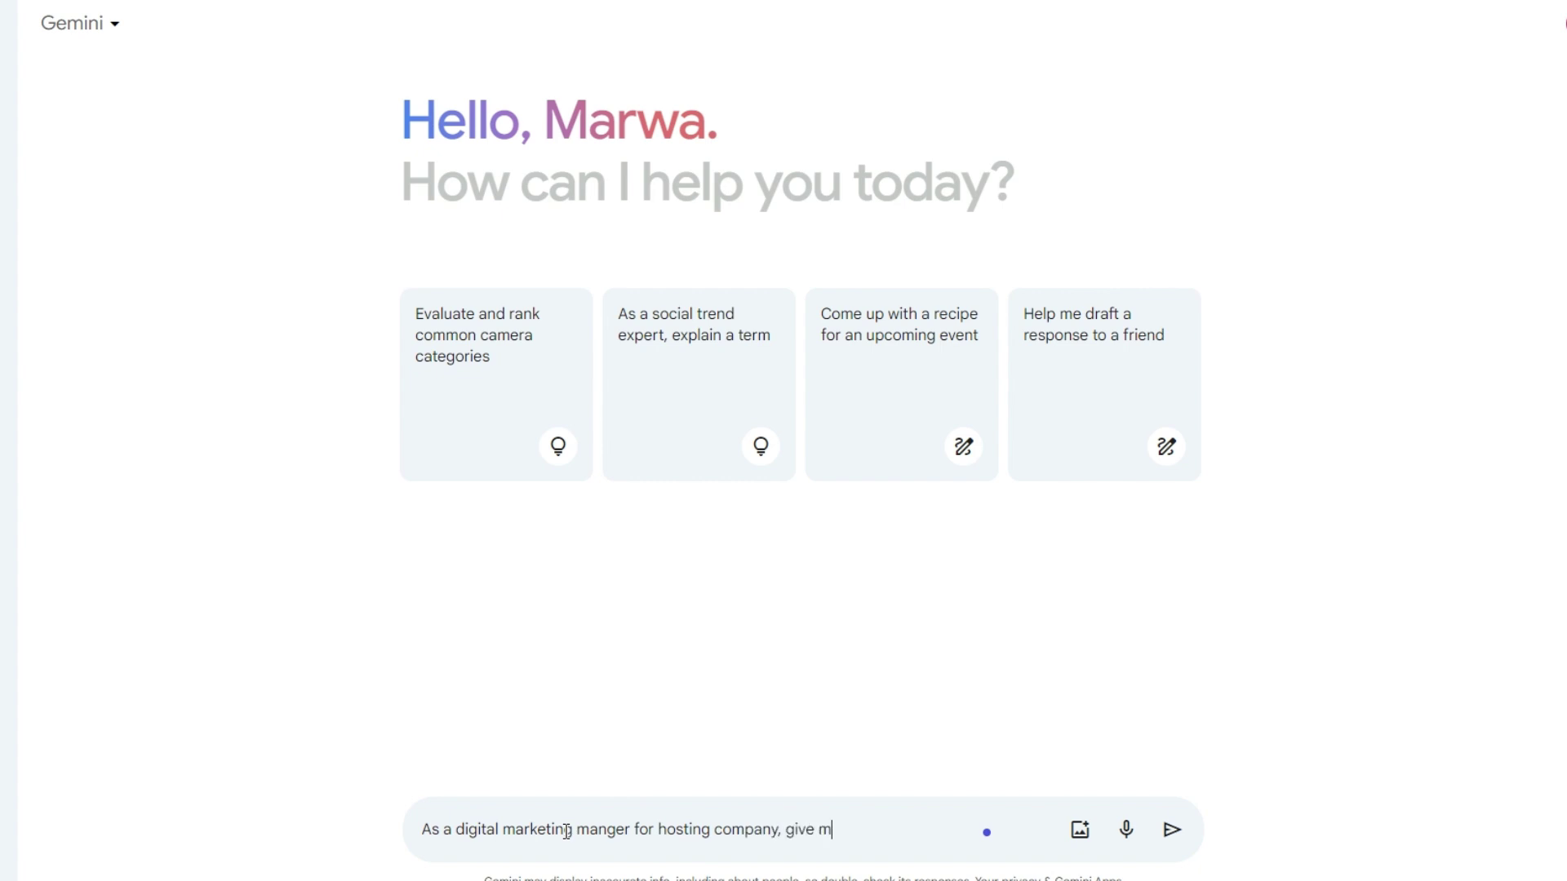
# Step: Extend the prompt to request the marketing plan for how to promote on all social channels and the budget
pyautogui.write('e the marketing plan for')
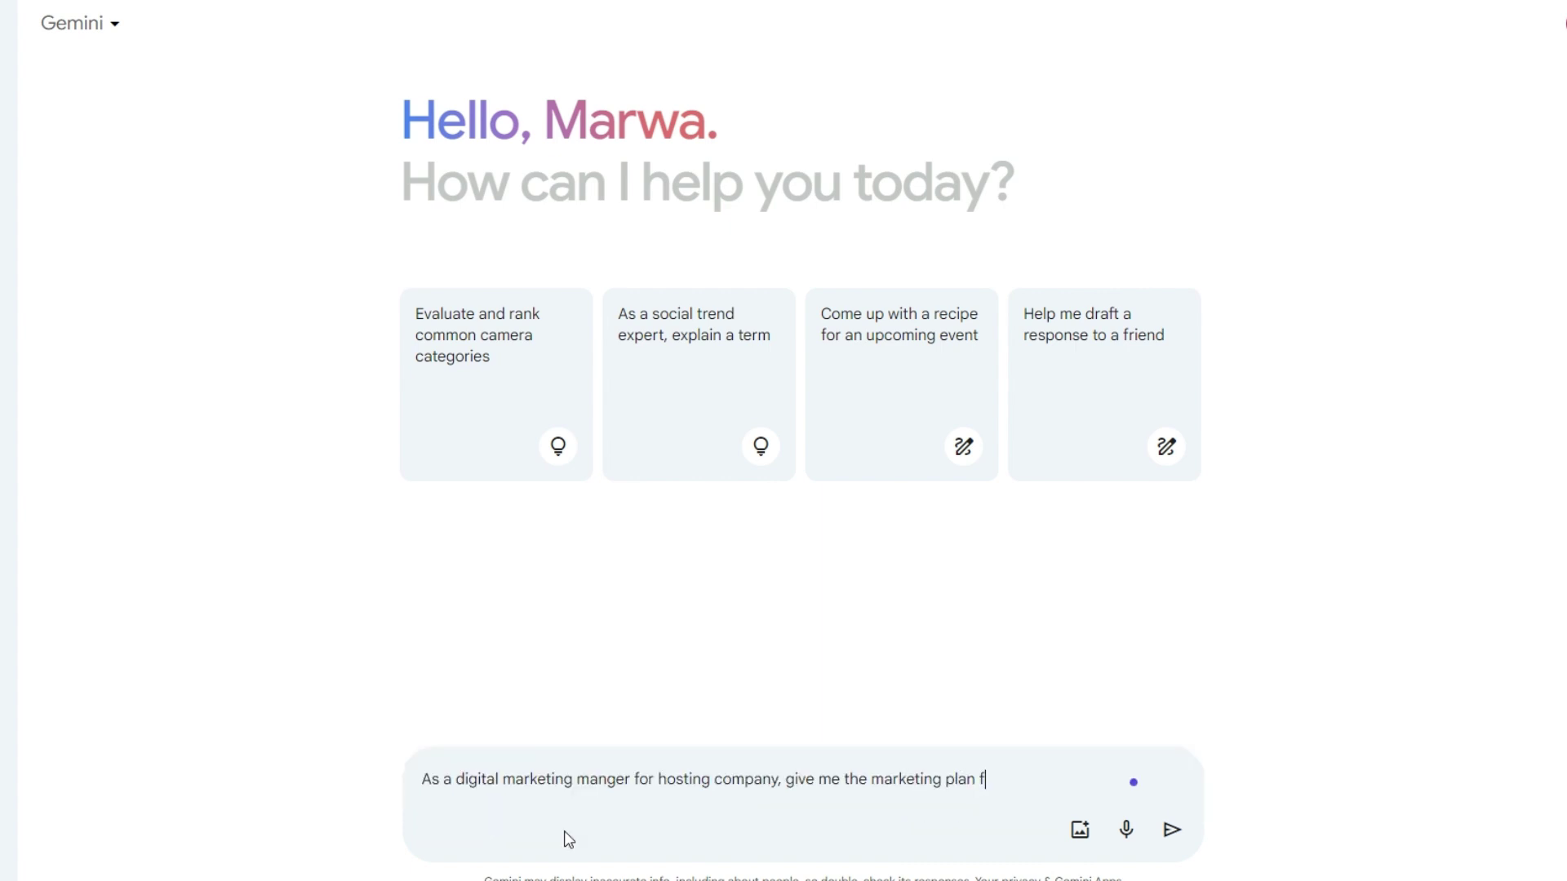
pyautogui.press('BackSpace')
pyautogui.press('BackSpace')
pyautogui.press('BackSpace')
pyautogui.write('for how to promot on all social')
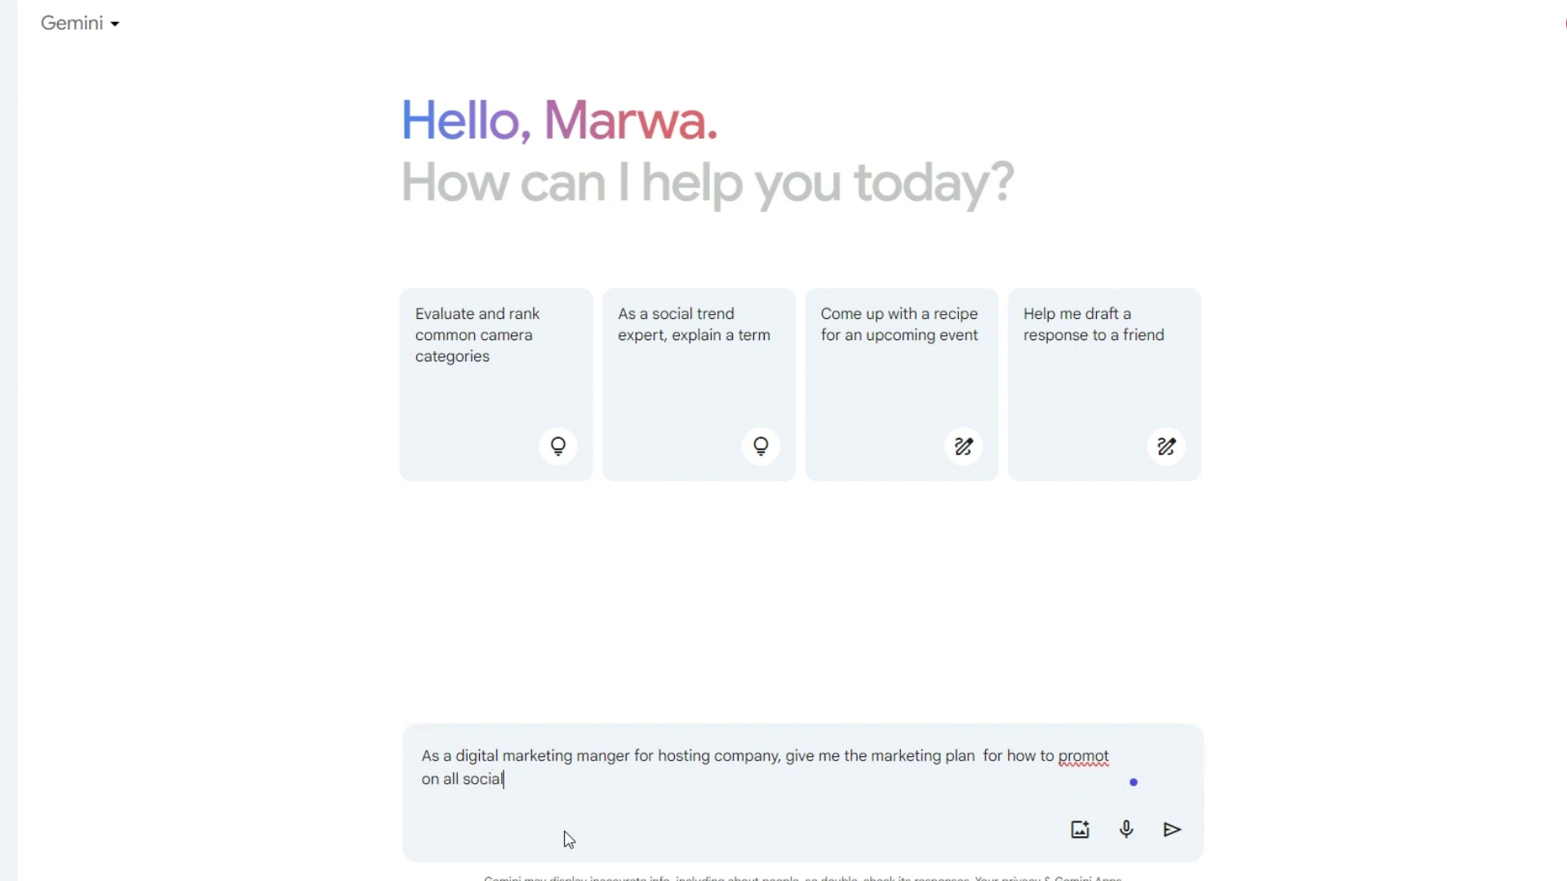
pyautogui.write(' channels and the budge')
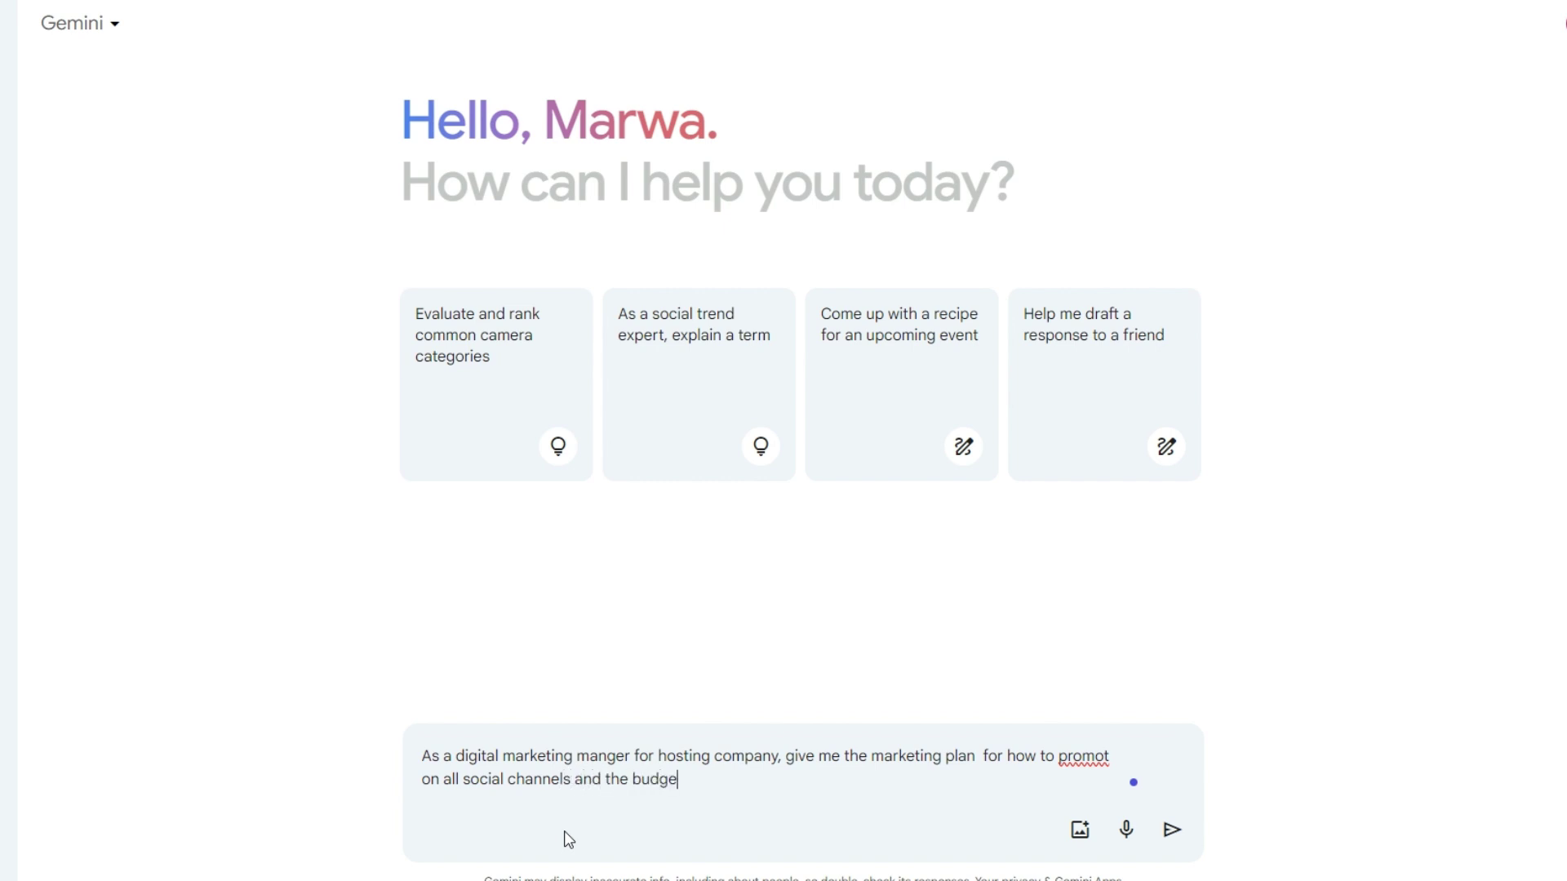
# Step: Finish the prompt with "put the content in a table." and submit it
pyautogui.write('t. put the ')
pyautogui.write('content')
pyautogui.write(' in a tab')
pyautogui.write('le>')
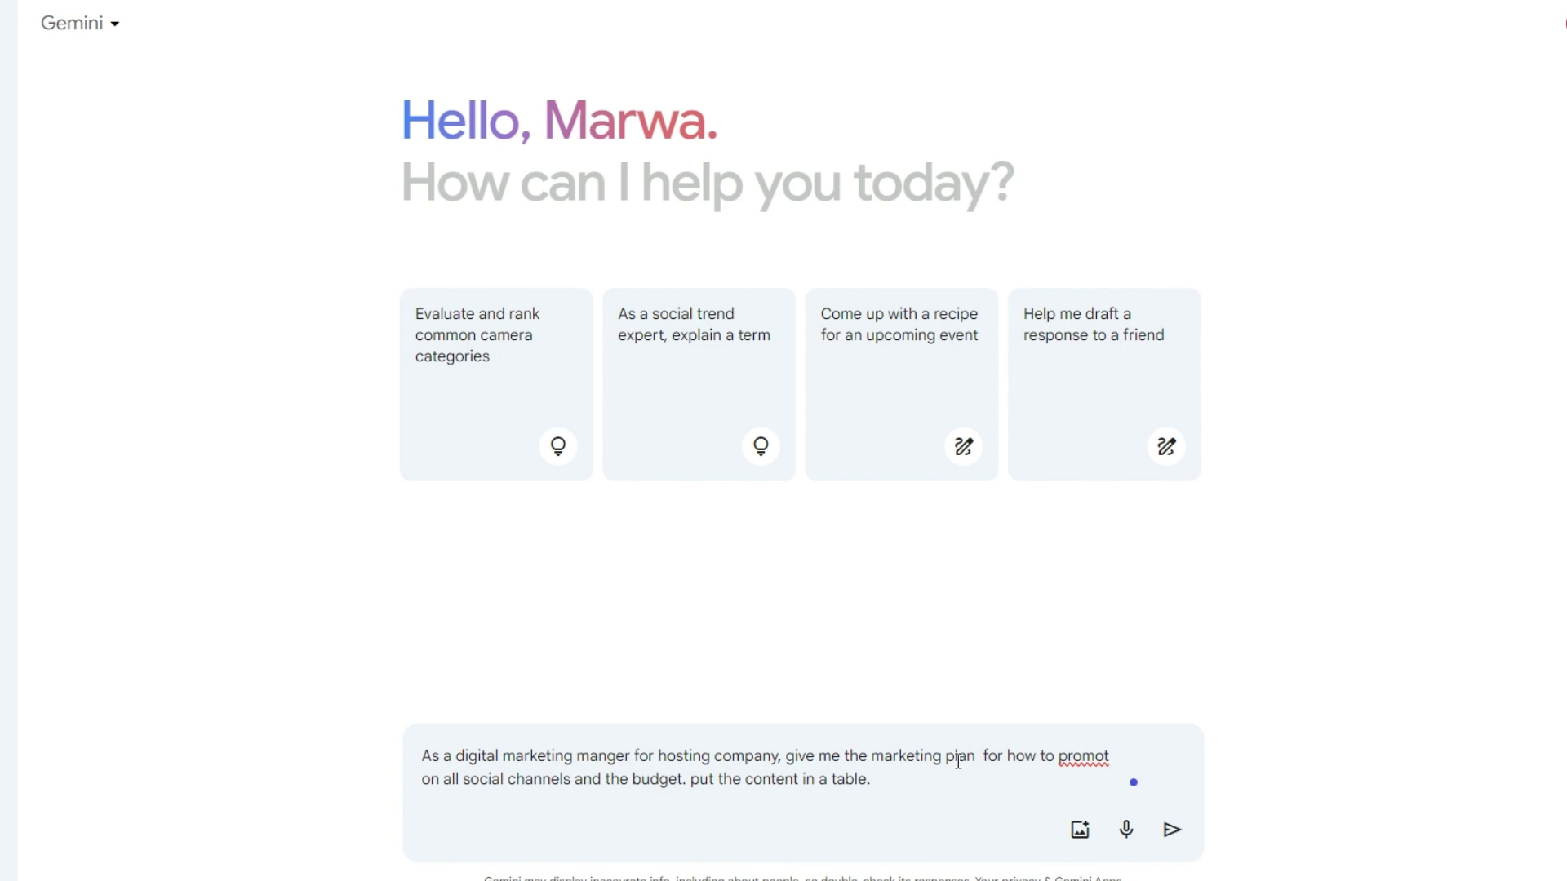
pyautogui.click(1171, 830)
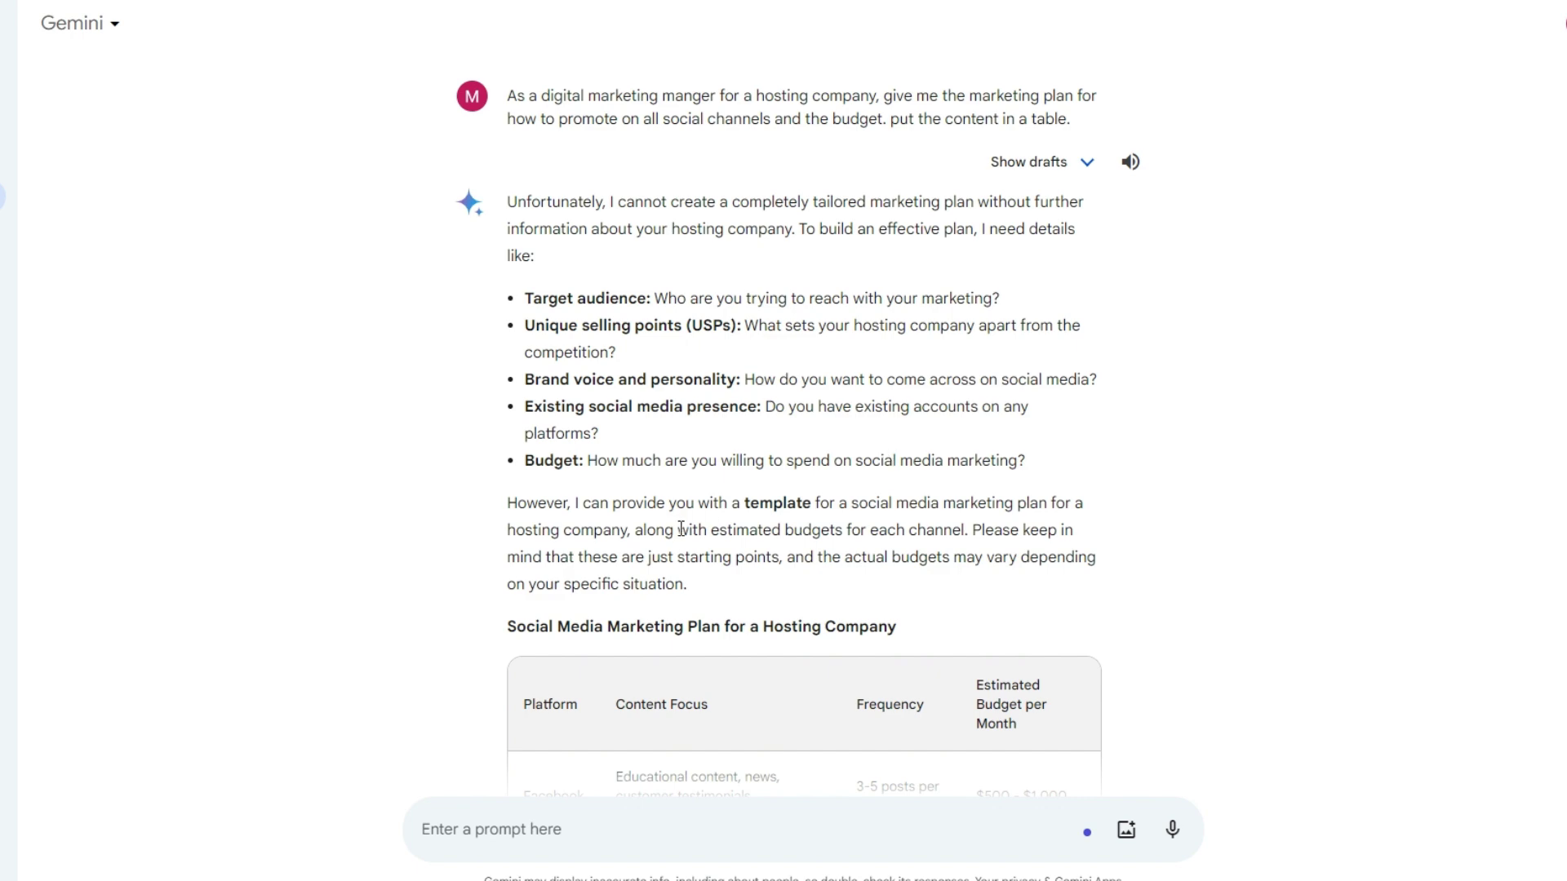
# Step: Review the generated social media marketing plan, including the requested company details, the platform table and the additional tips
pyautogui.scroll(-5, 713, 636)
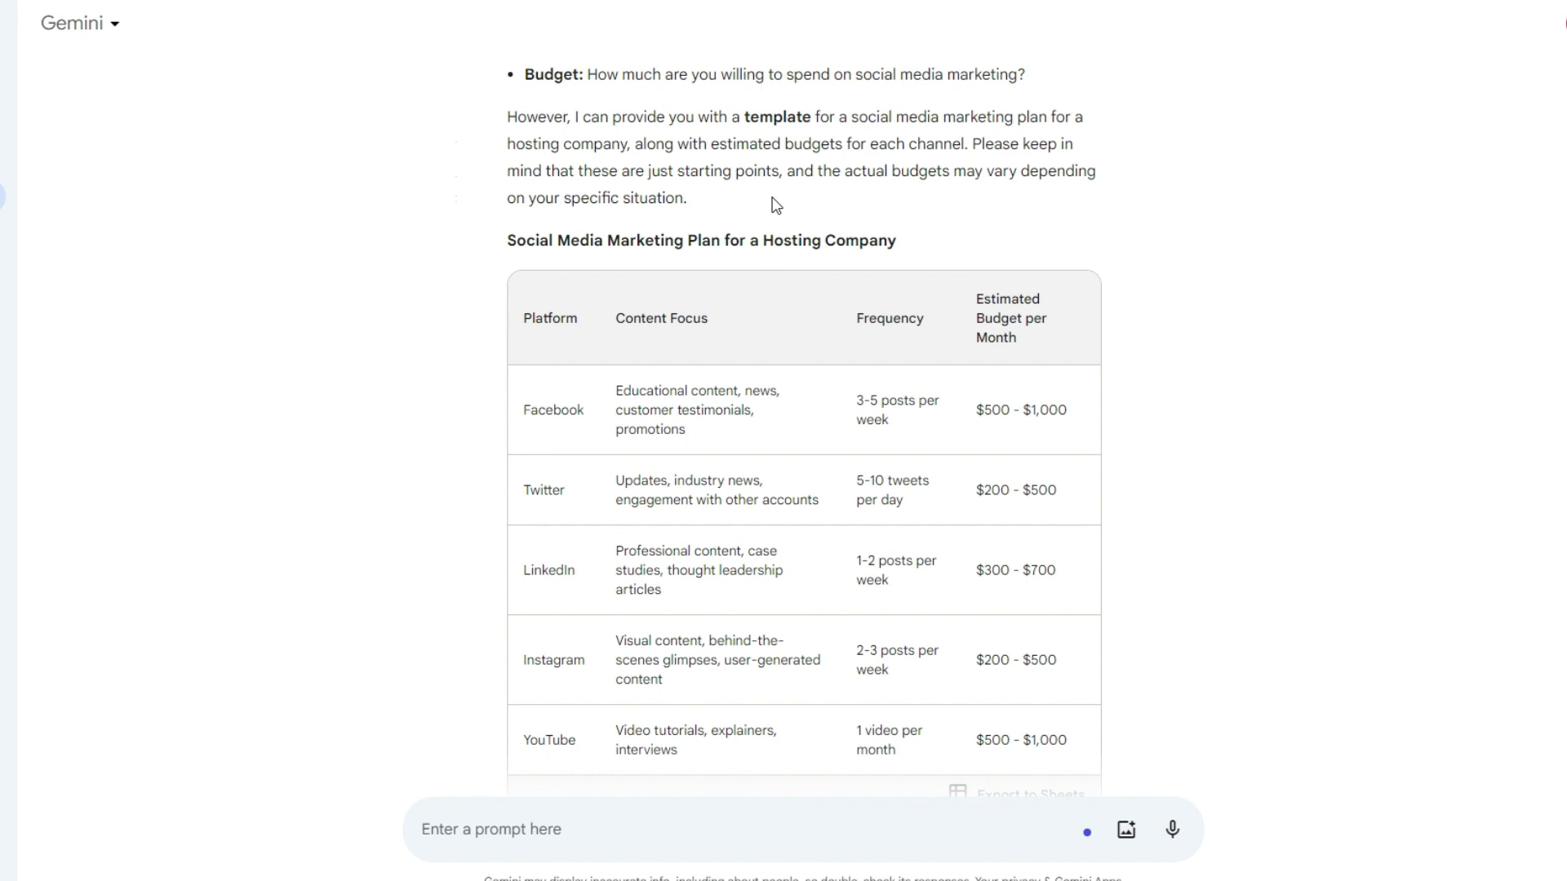
pyautogui.scroll(-2, 1045, 353)
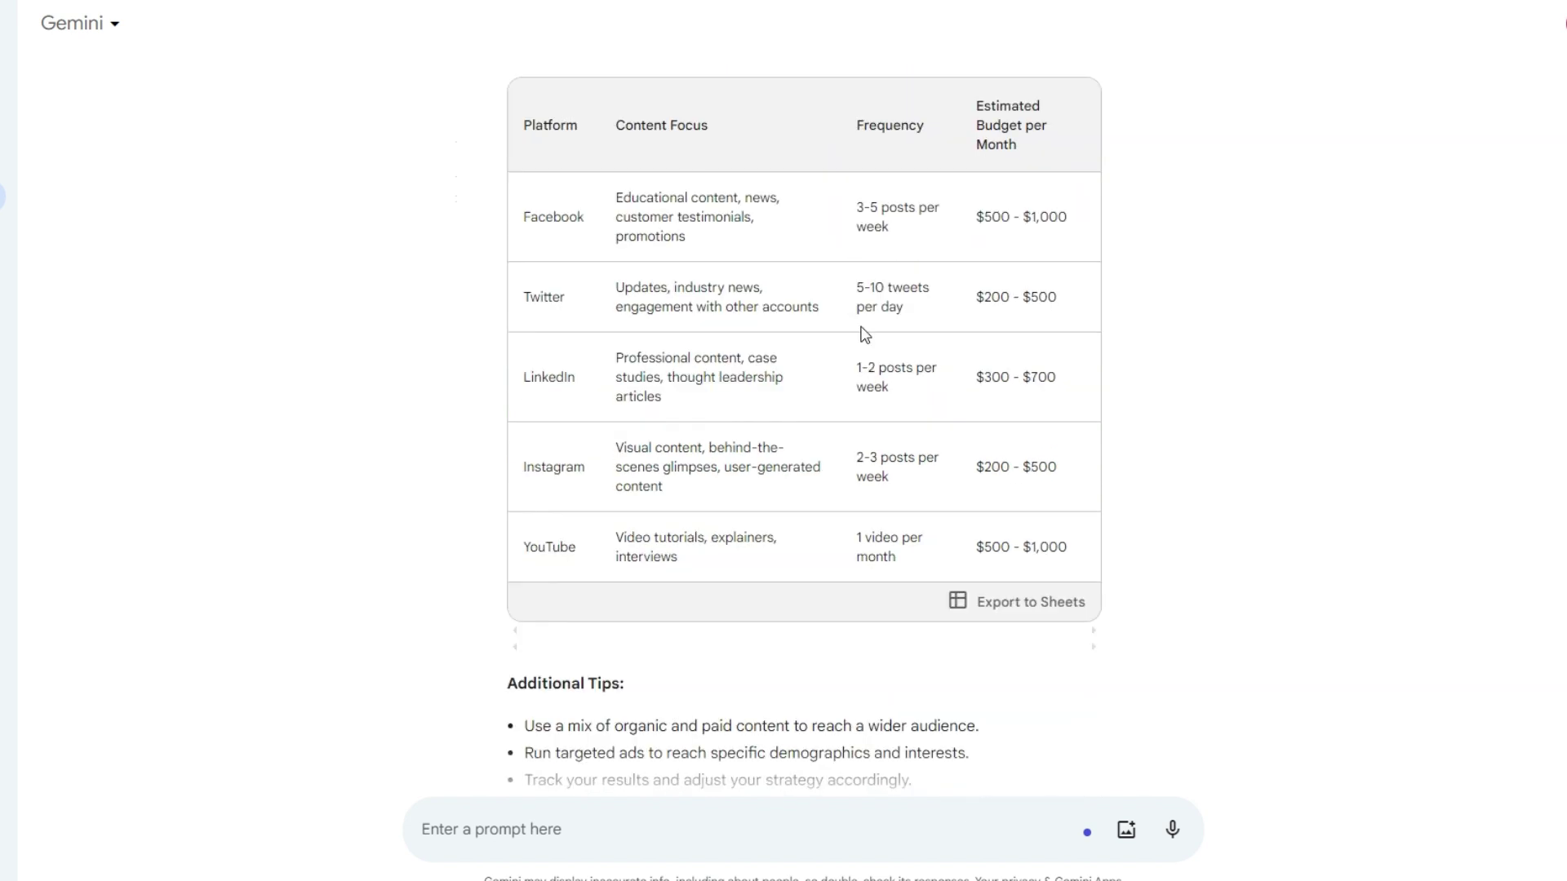
pyautogui.scroll(2, 875, 531)
pyautogui.scroll(-5, 796, 524)
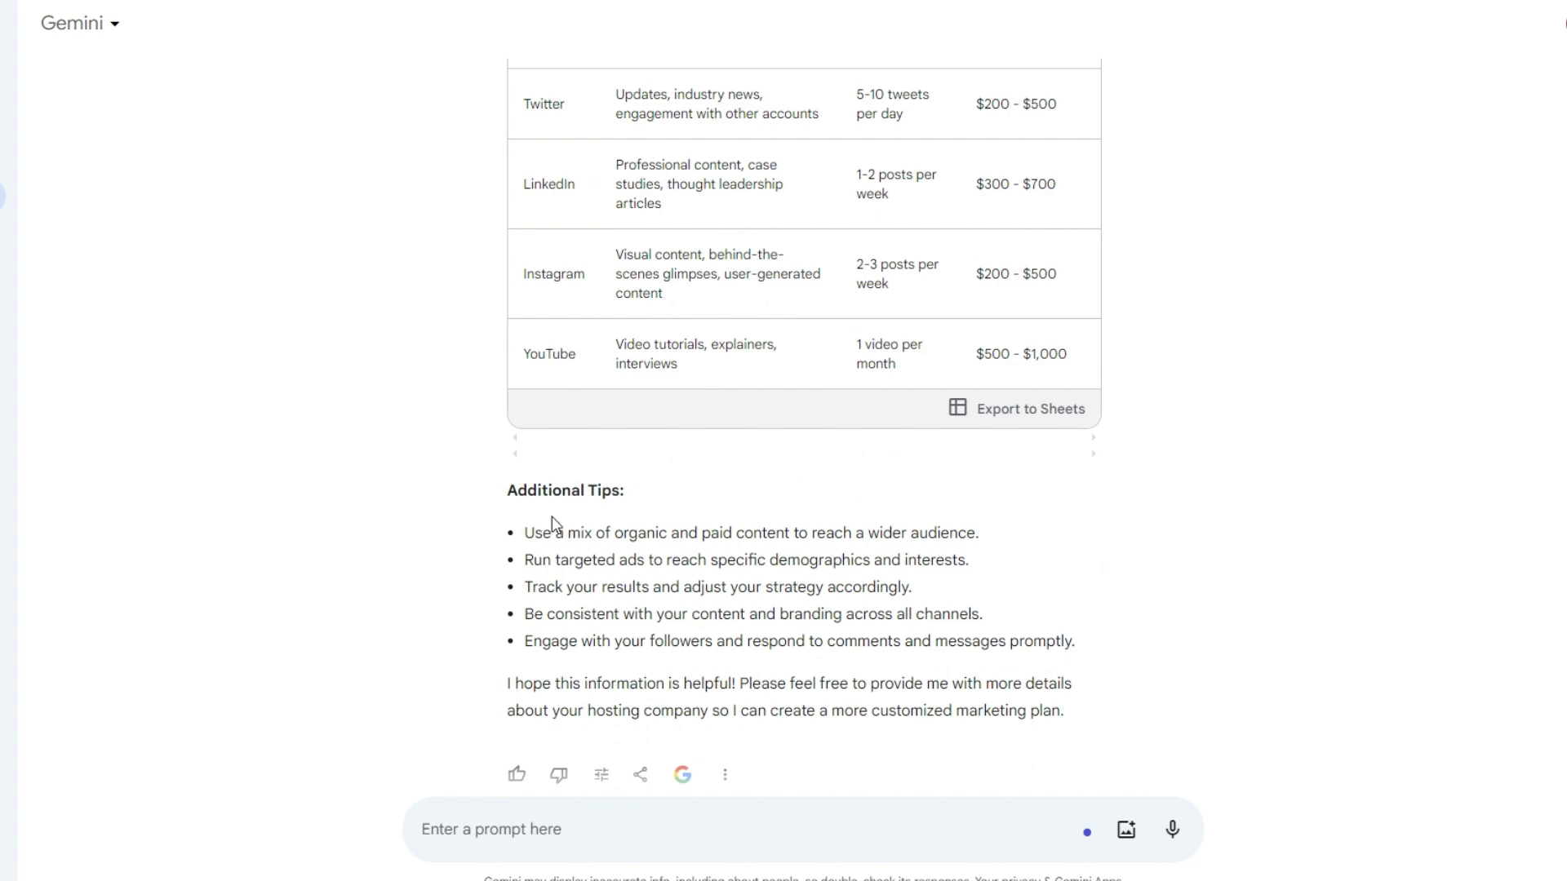
pyautogui.scroll(9, 663, 581)
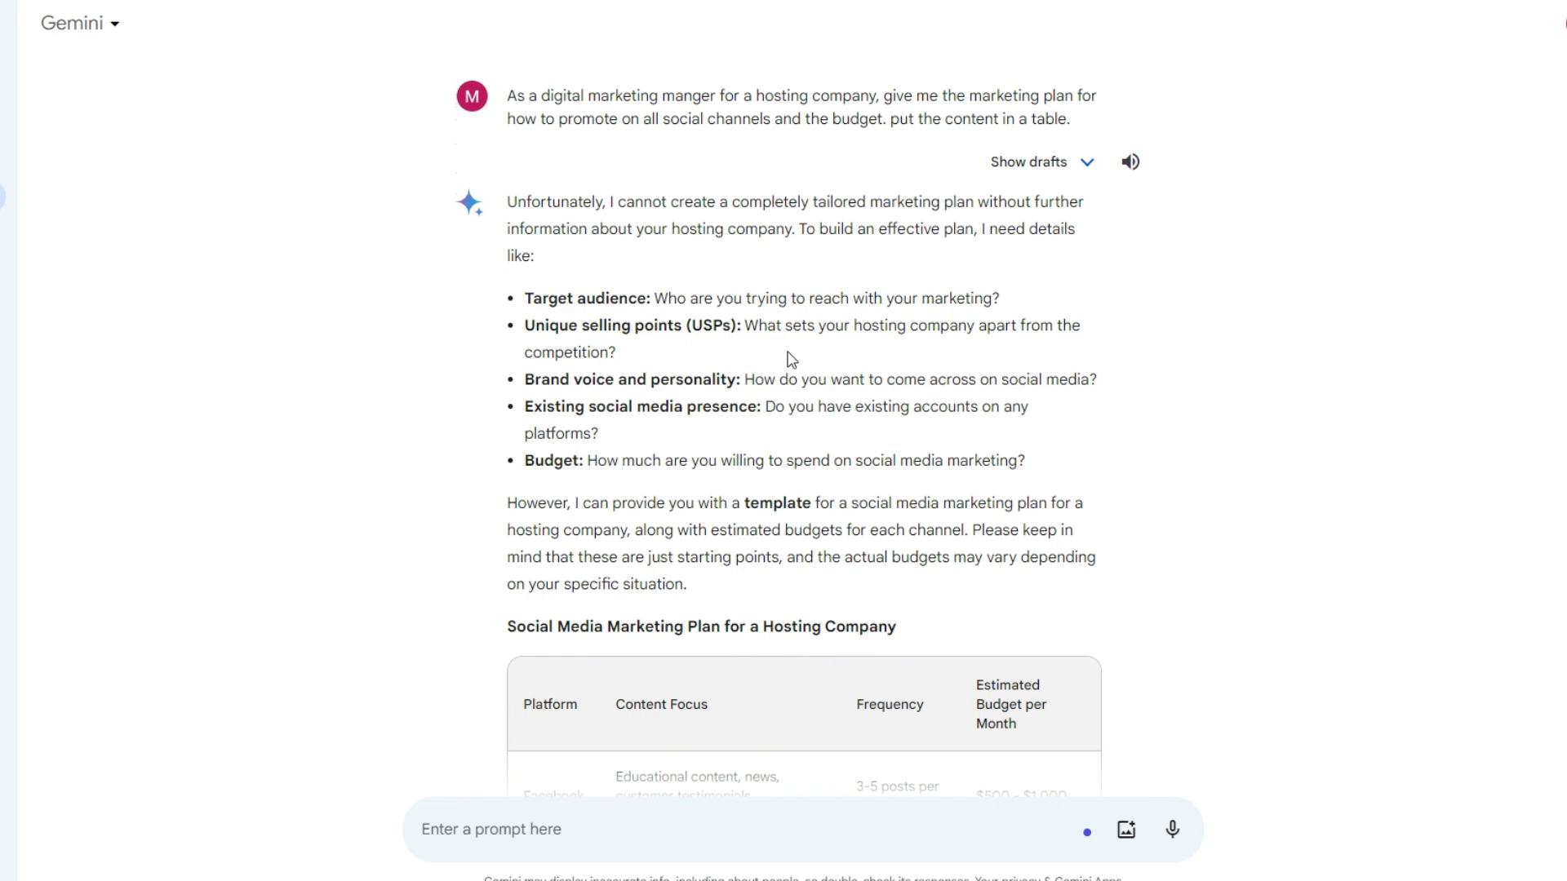
pyautogui.scroll(-5, 711, 363)
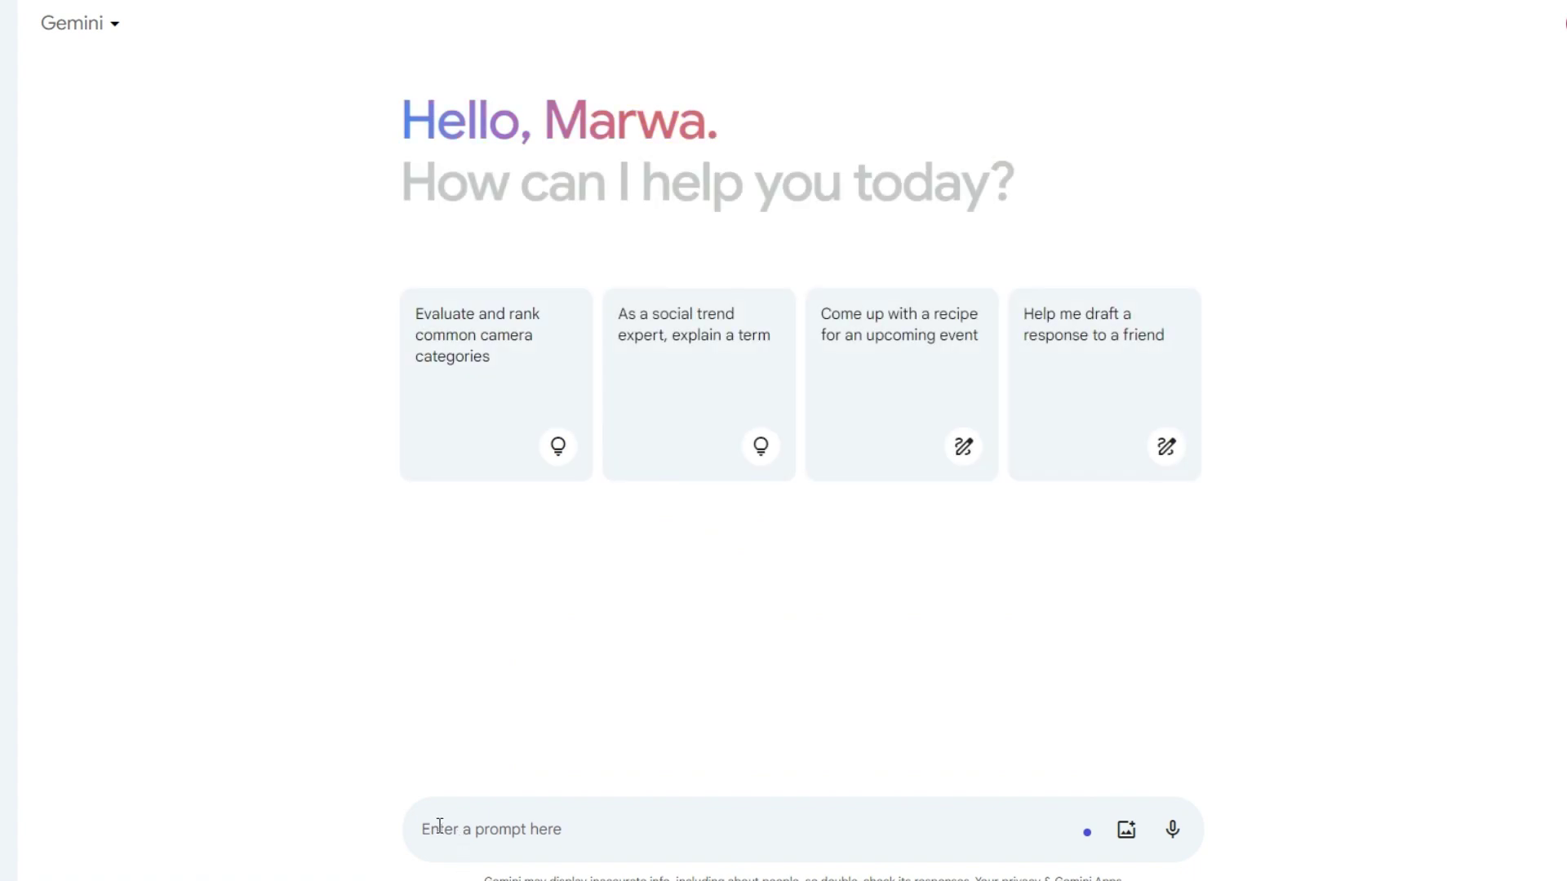
# Step: In a new chat, draft the prompt "Give me a code for portfolio website, including cv, photo, social media links and contact."
pyautogui.click(506, 832)
pyautogui.write('Giv')
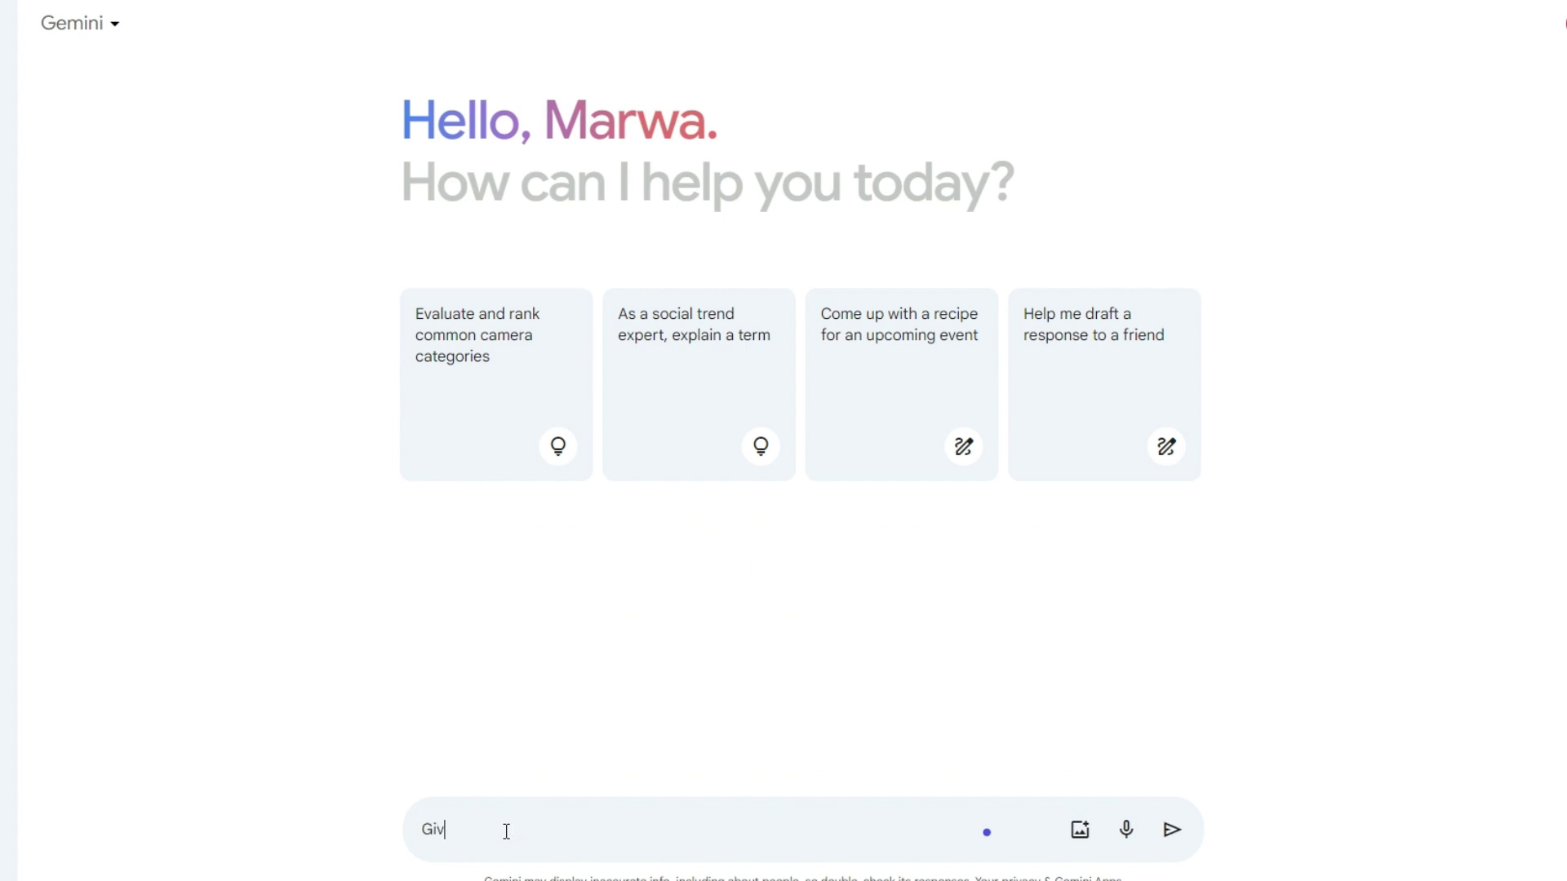
pyautogui.write('e me a code for portofolio web')
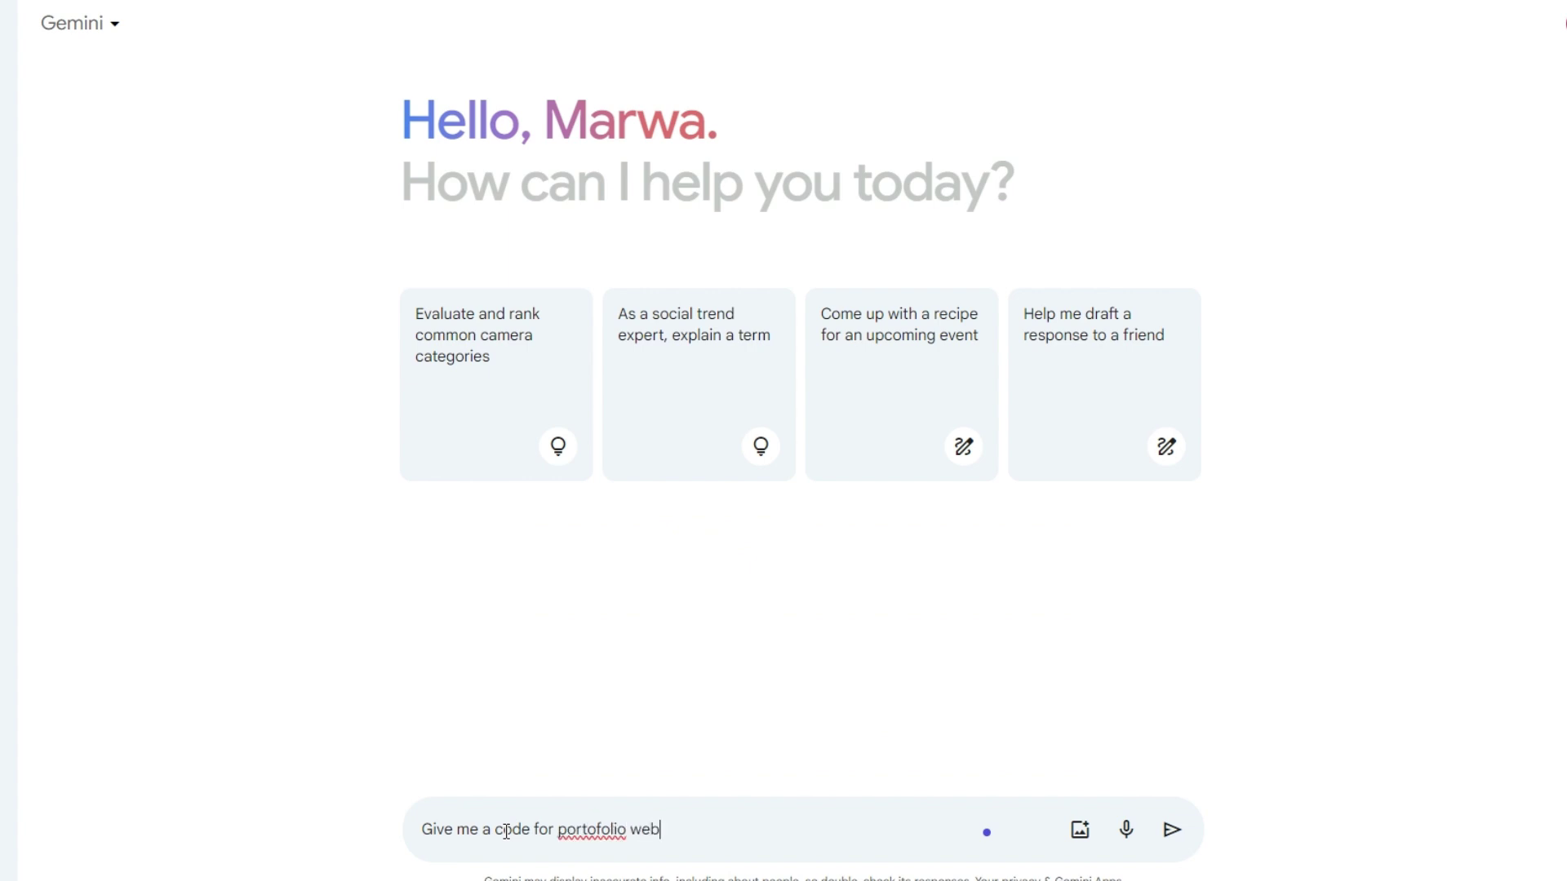
pyautogui.write('site')
pyautogui.rightClick(600, 832)
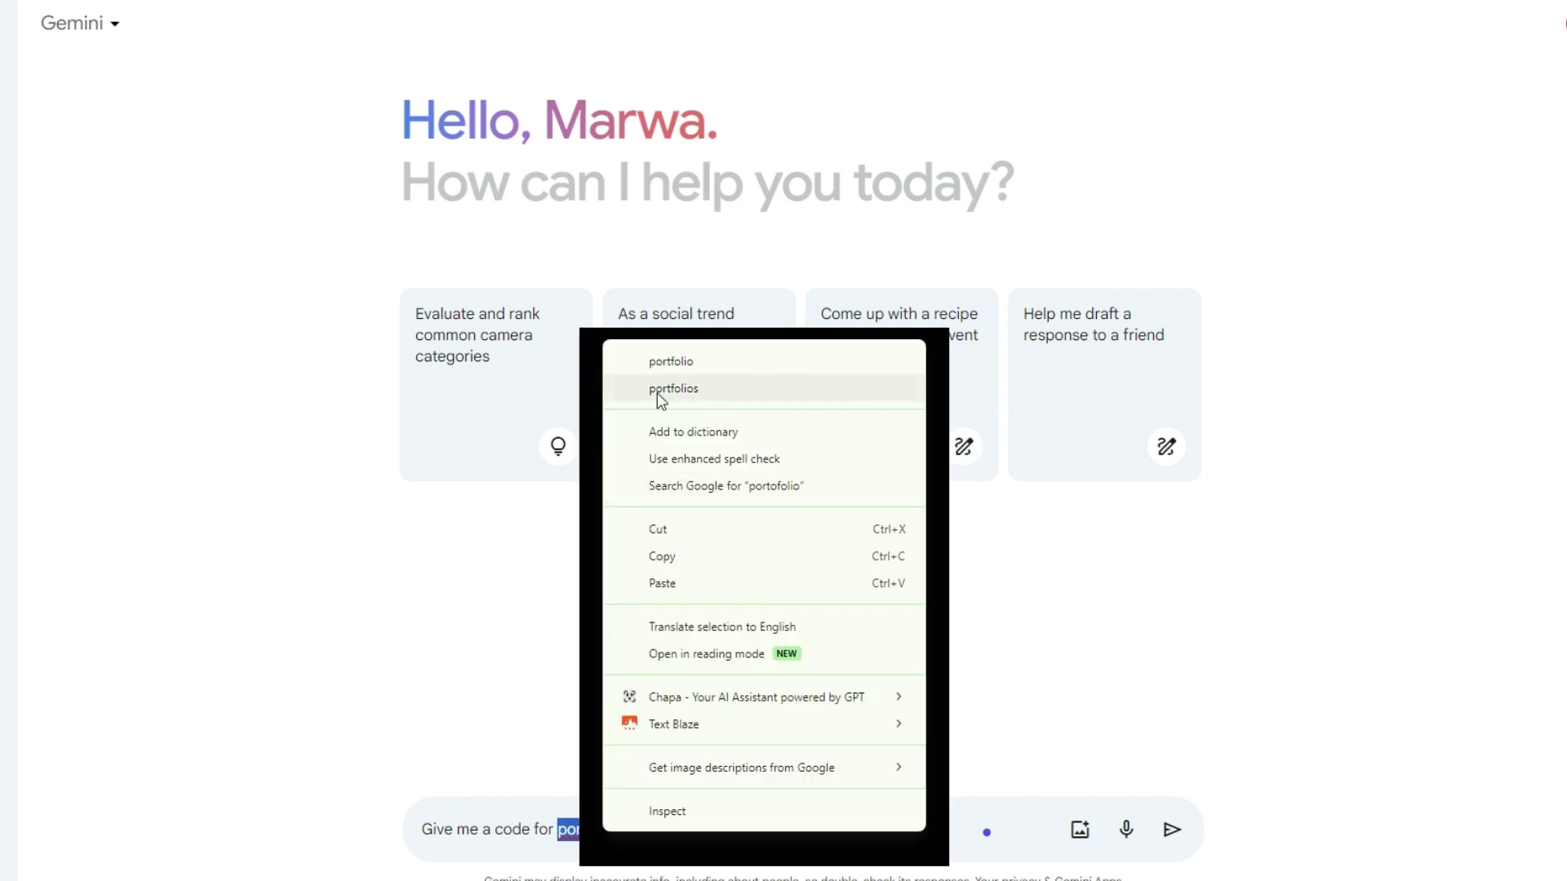
pyautogui.click(670, 365)
pyautogui.click(690, 832)
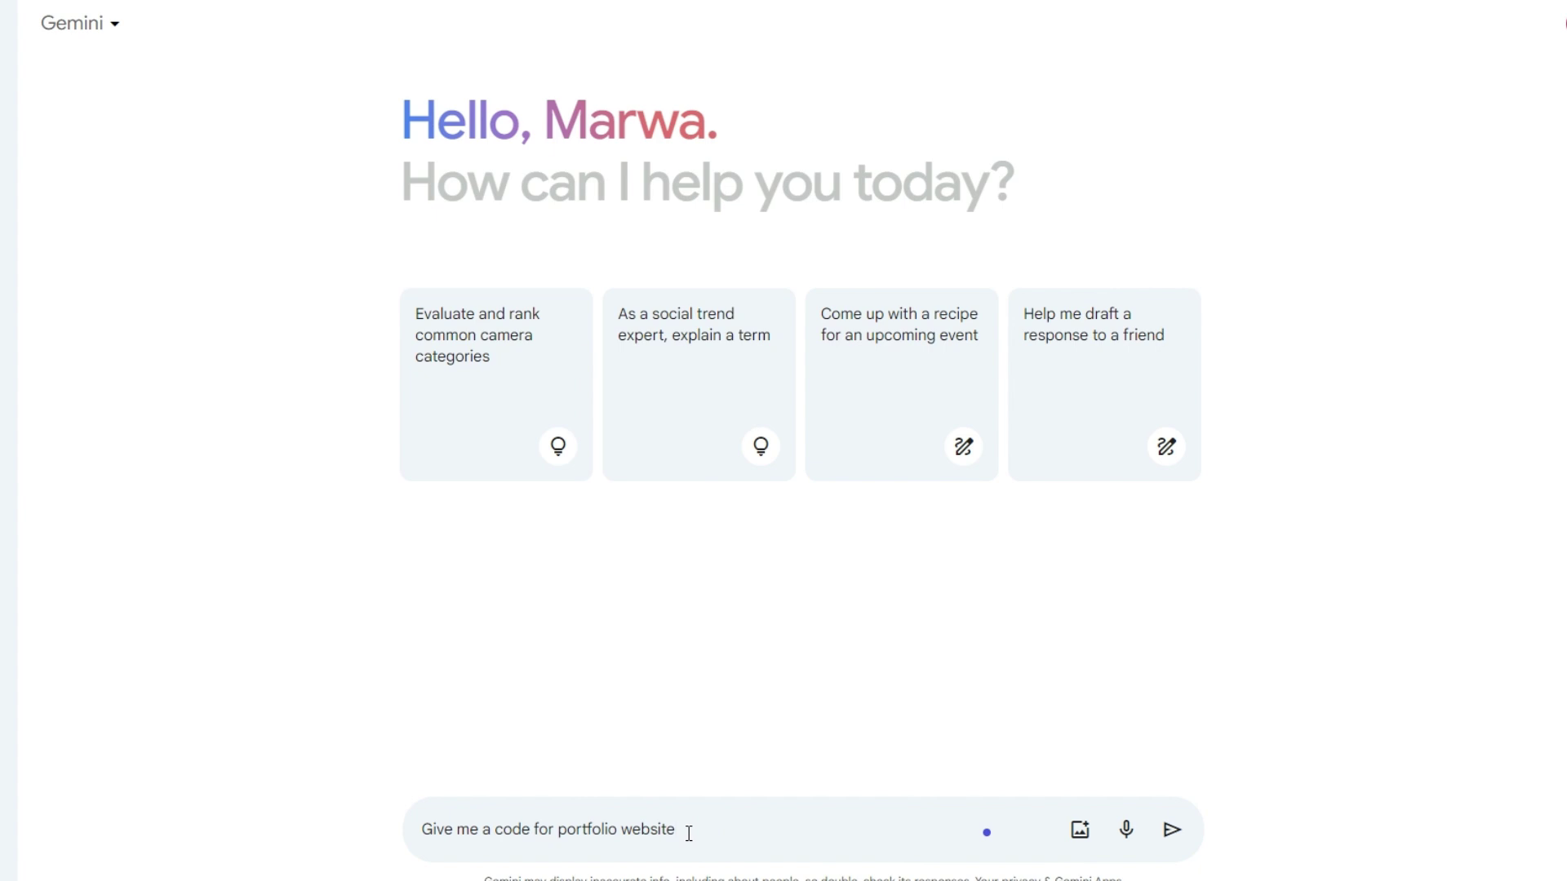
pyautogui.write(', including cv, photo, social medi')
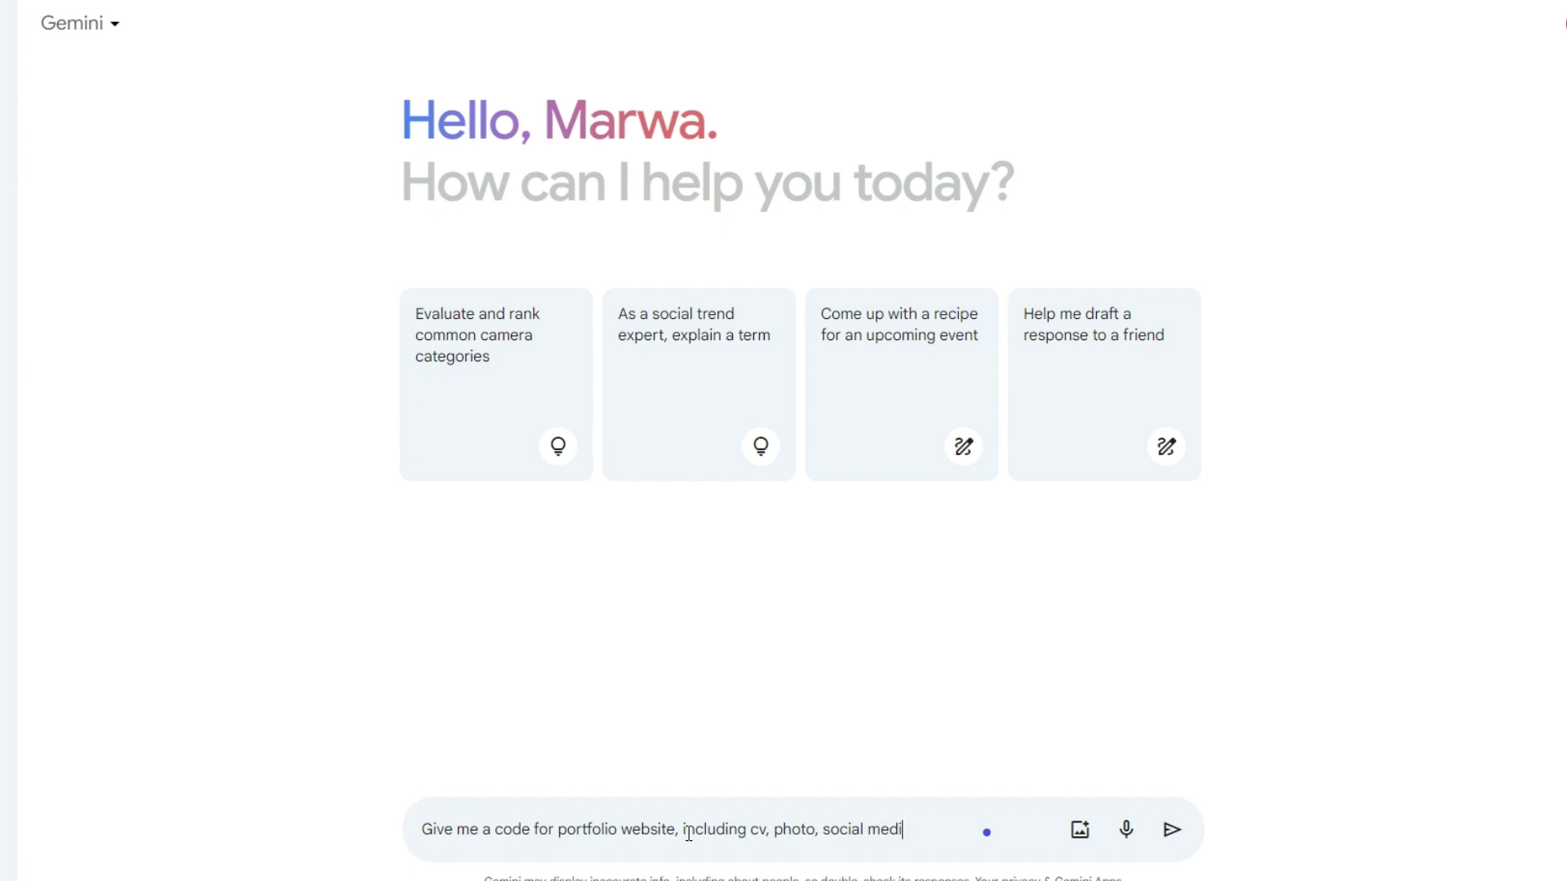
pyautogui.write('a links and contact.')
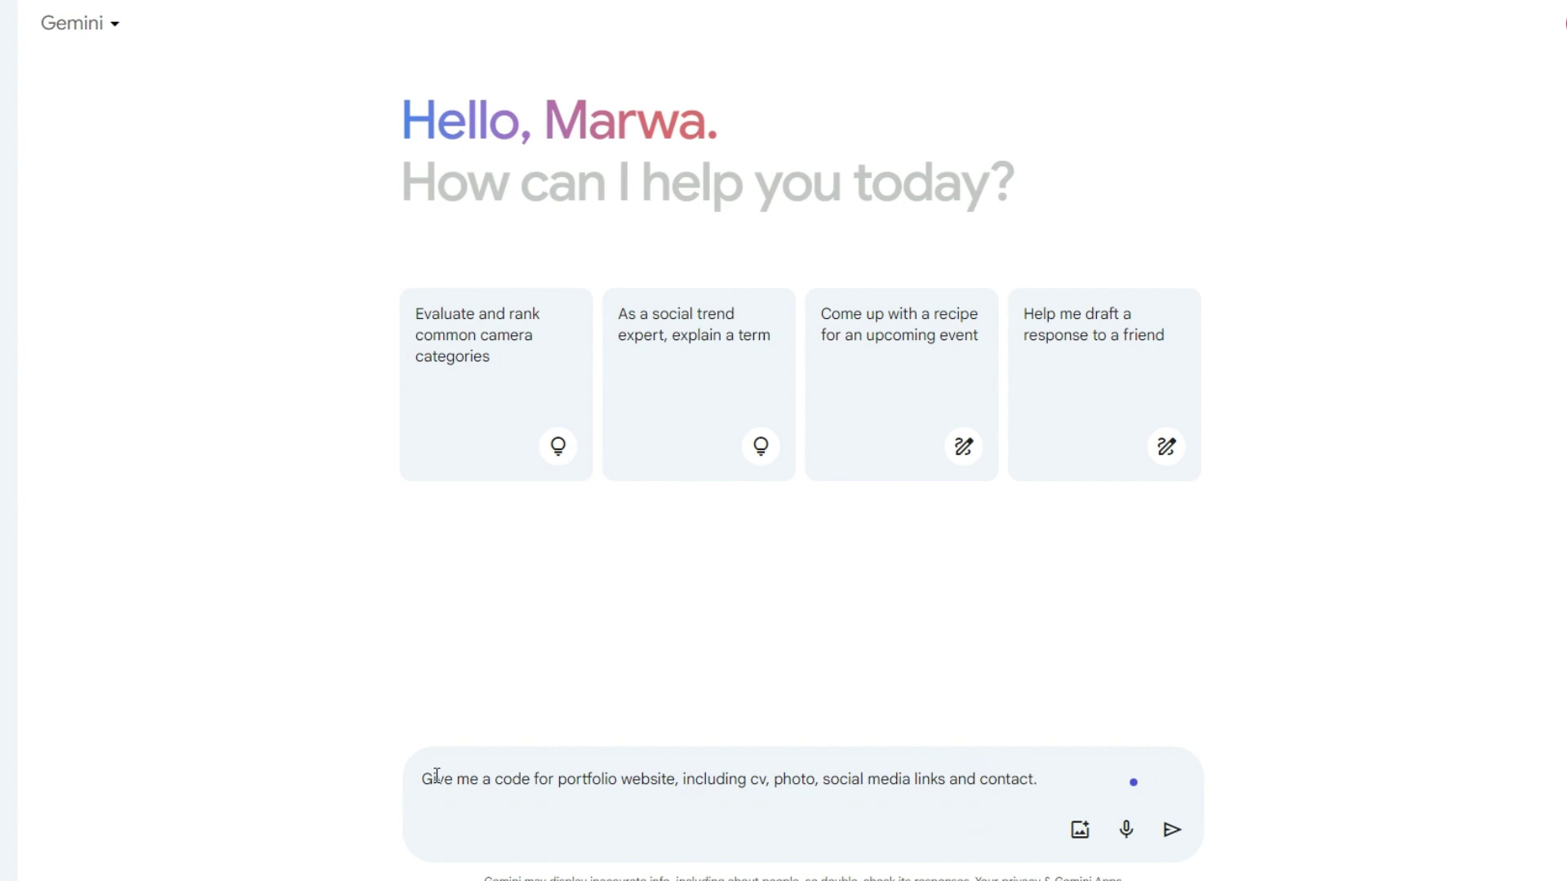
# Step: Put "As a front-end developer," before the request and add the closing sentence "This project will be with html and CSS."
pyautogui.press('Home')
pyautogui.write('As a we')
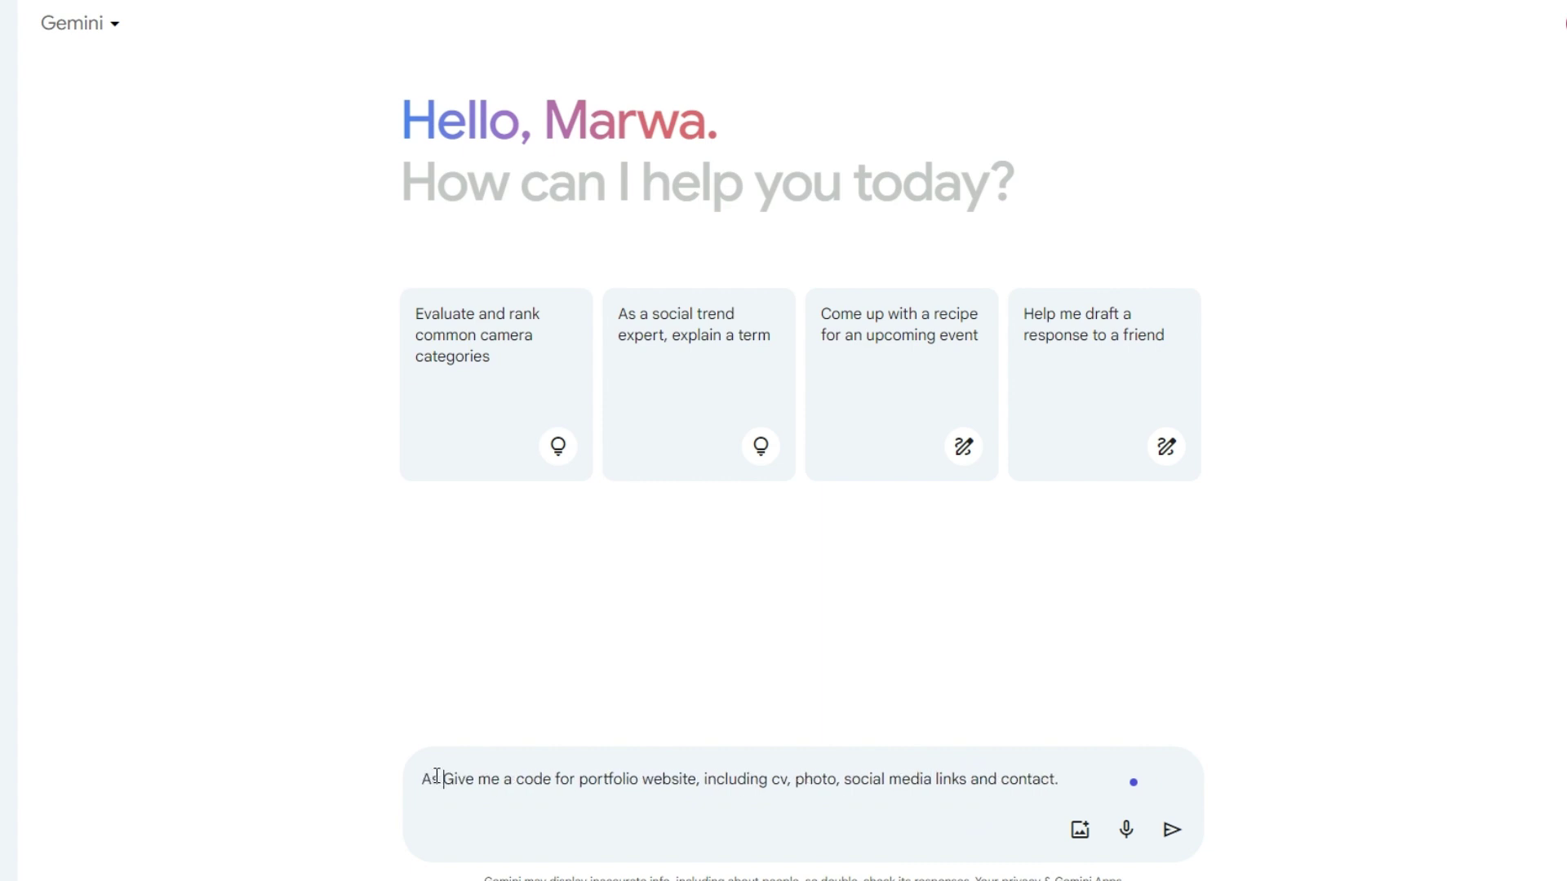
pyautogui.press('BackSpace')
pyautogui.press('BackSpace')
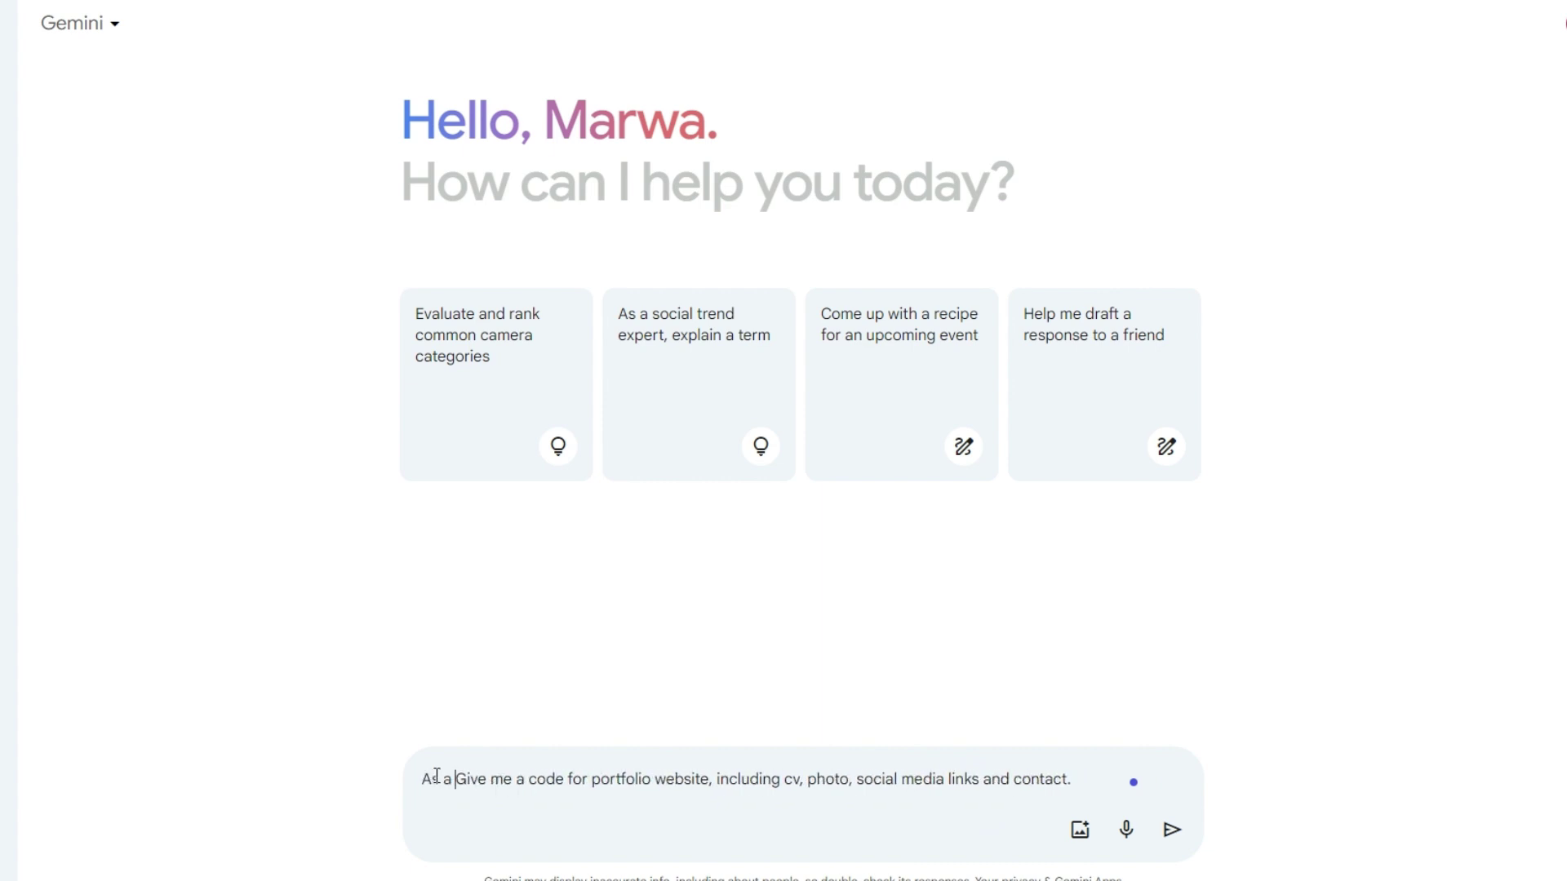
pyautogui.write('fro')
pyautogui.write('nt end deve')
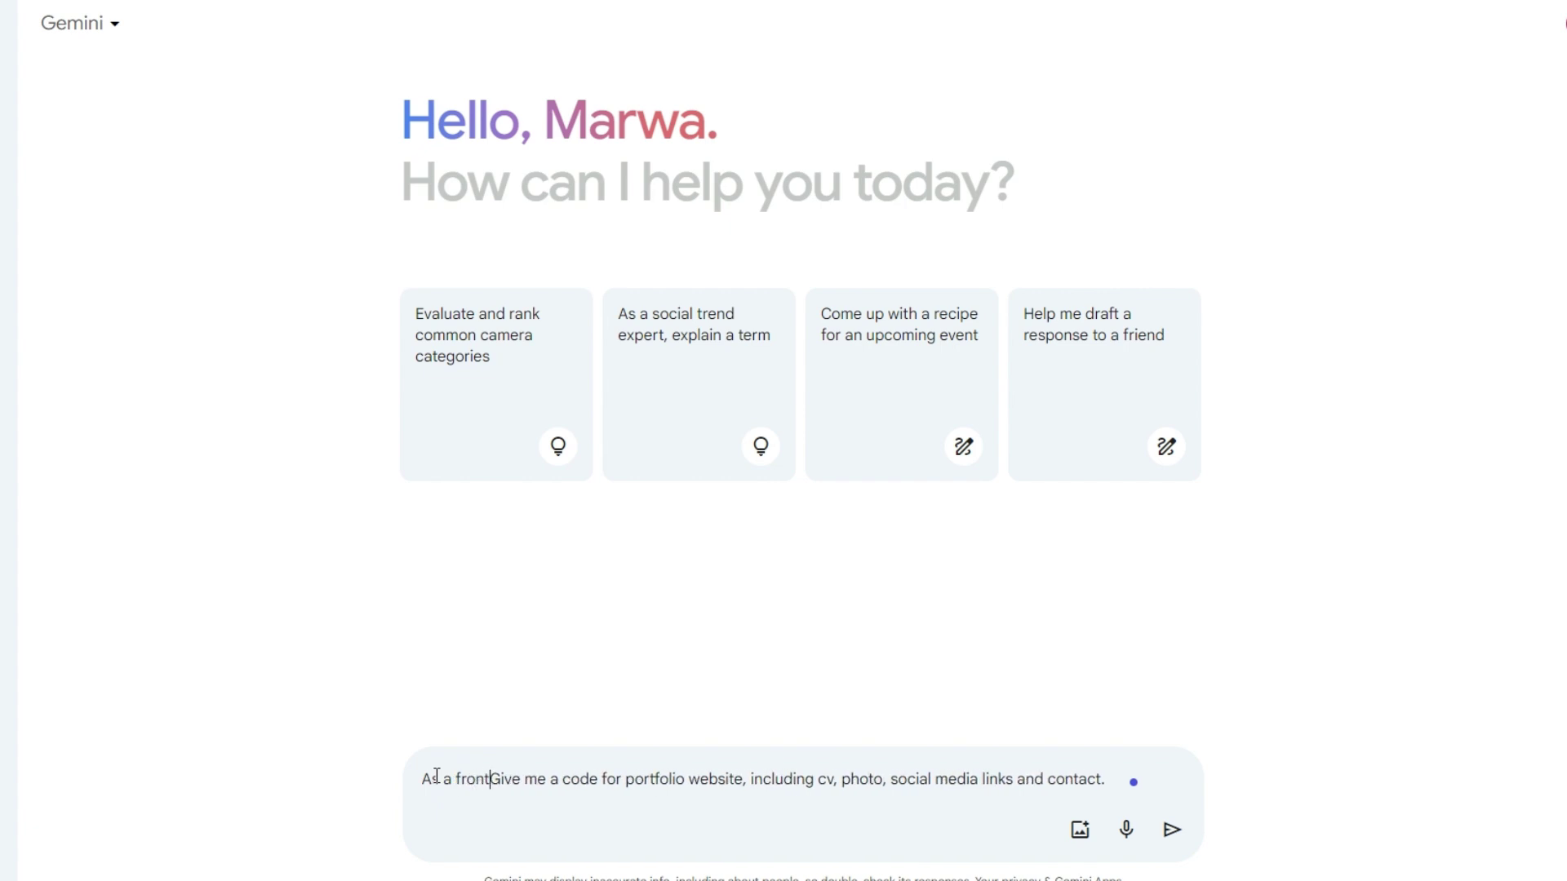
pyautogui.write('loper')
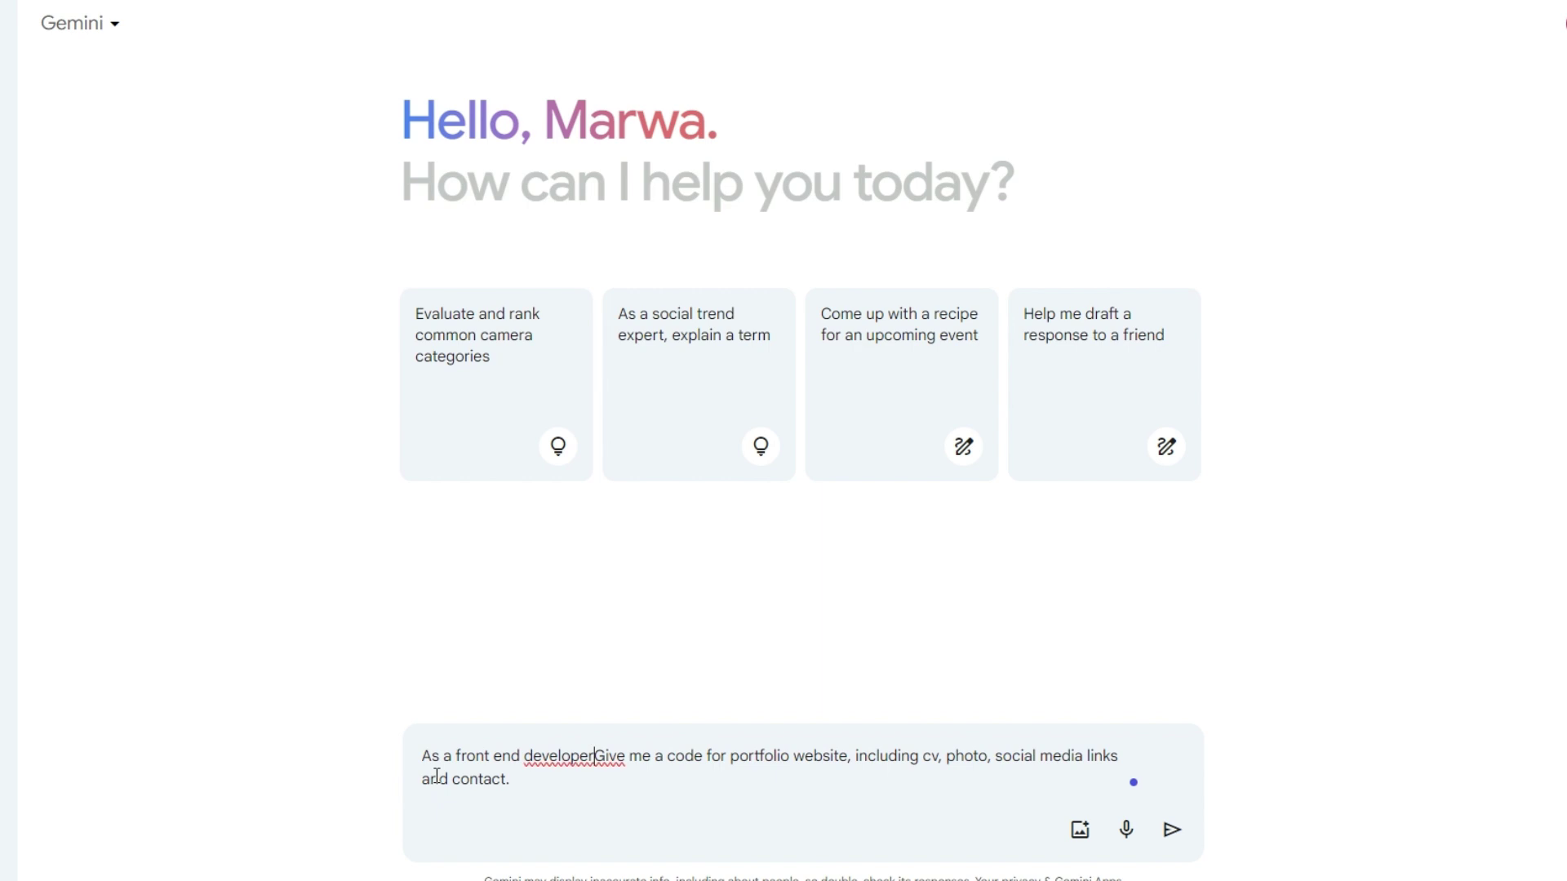
pyautogui.write(',')
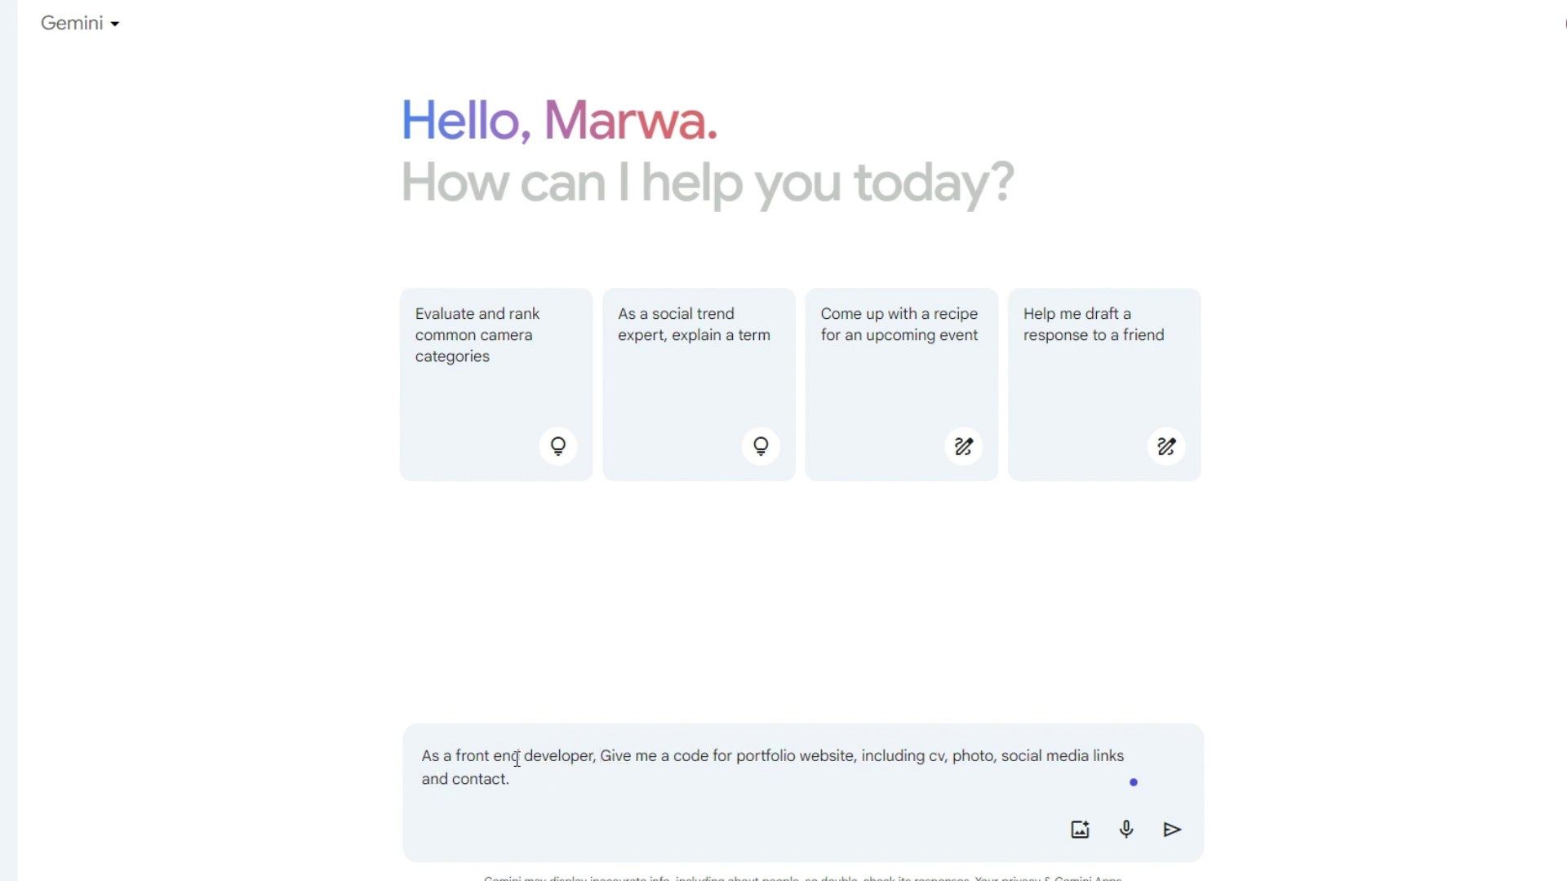
pyautogui.moveTo(522, 758); pyautogui.dragTo(454, 758)
pyautogui.write('front-end')
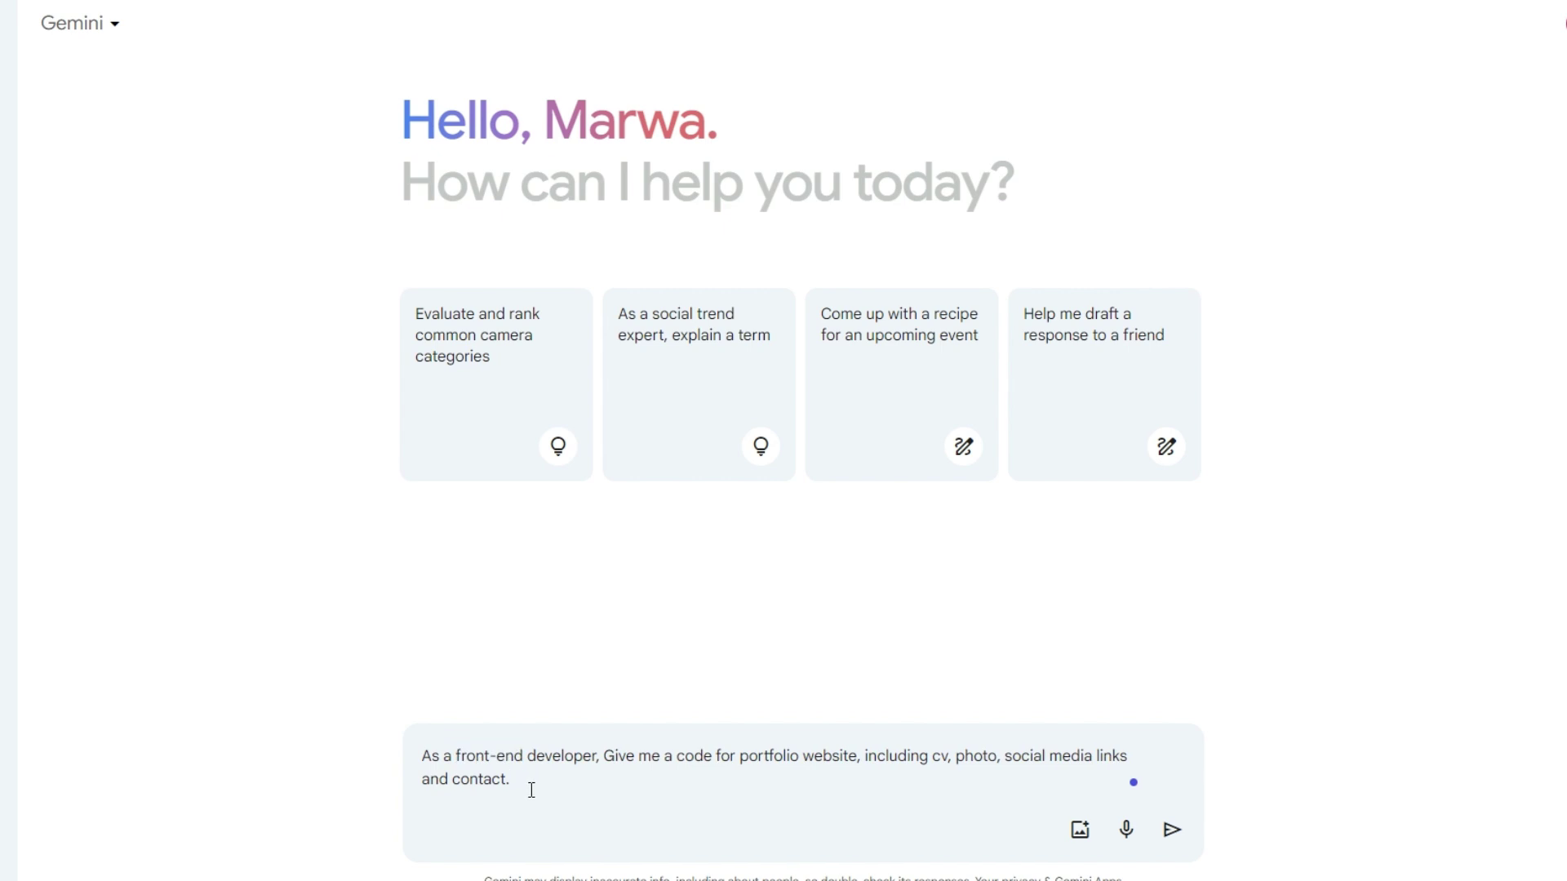
pyautogui.write('this project willl be with h')
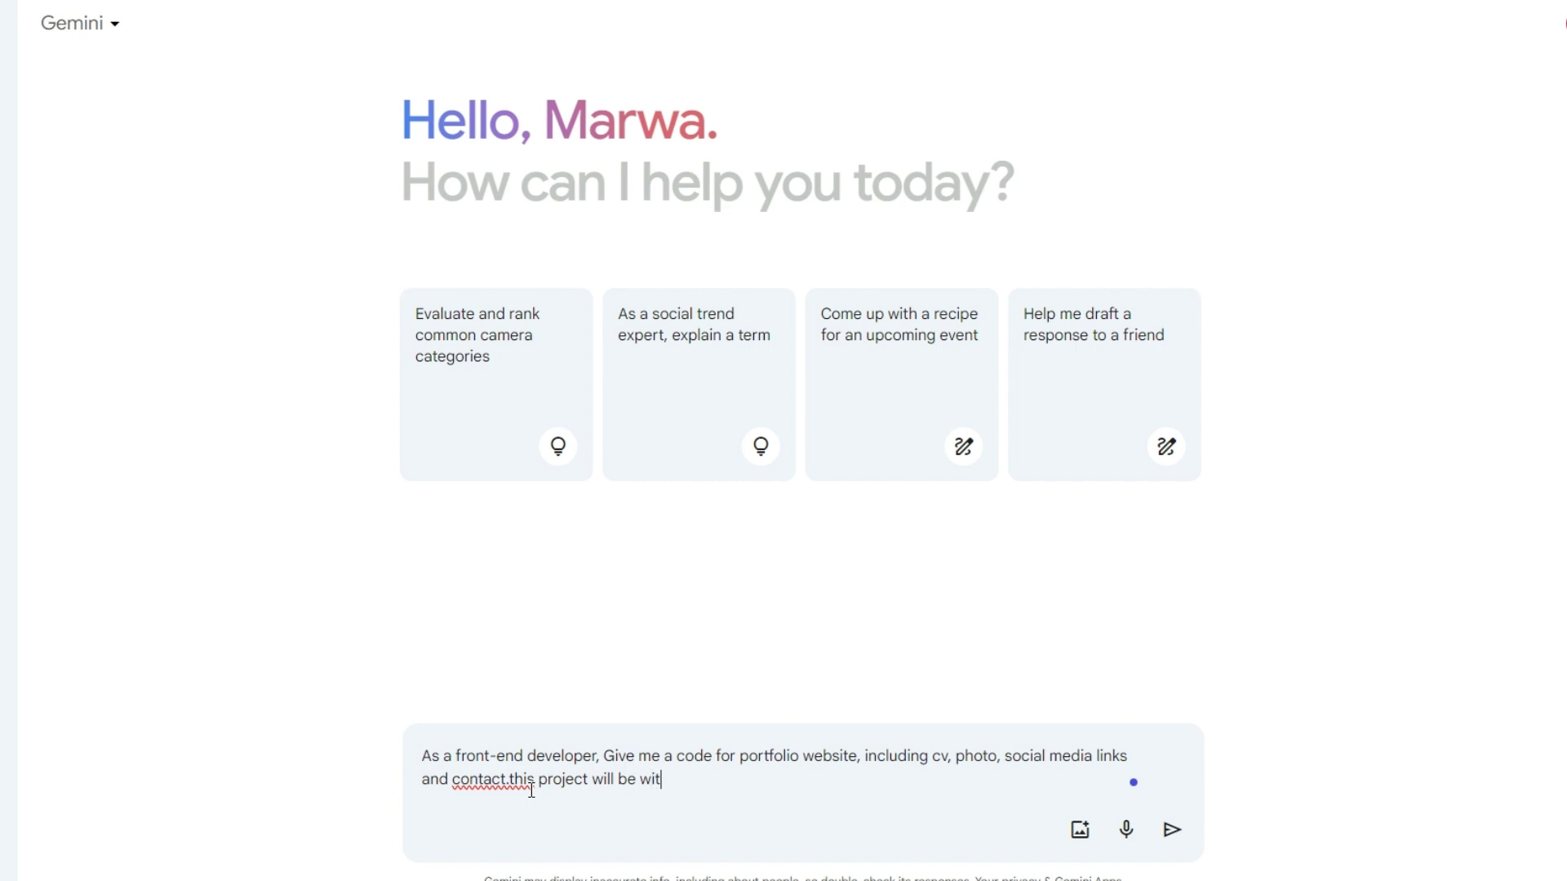
pyautogui.write('tml and css.')
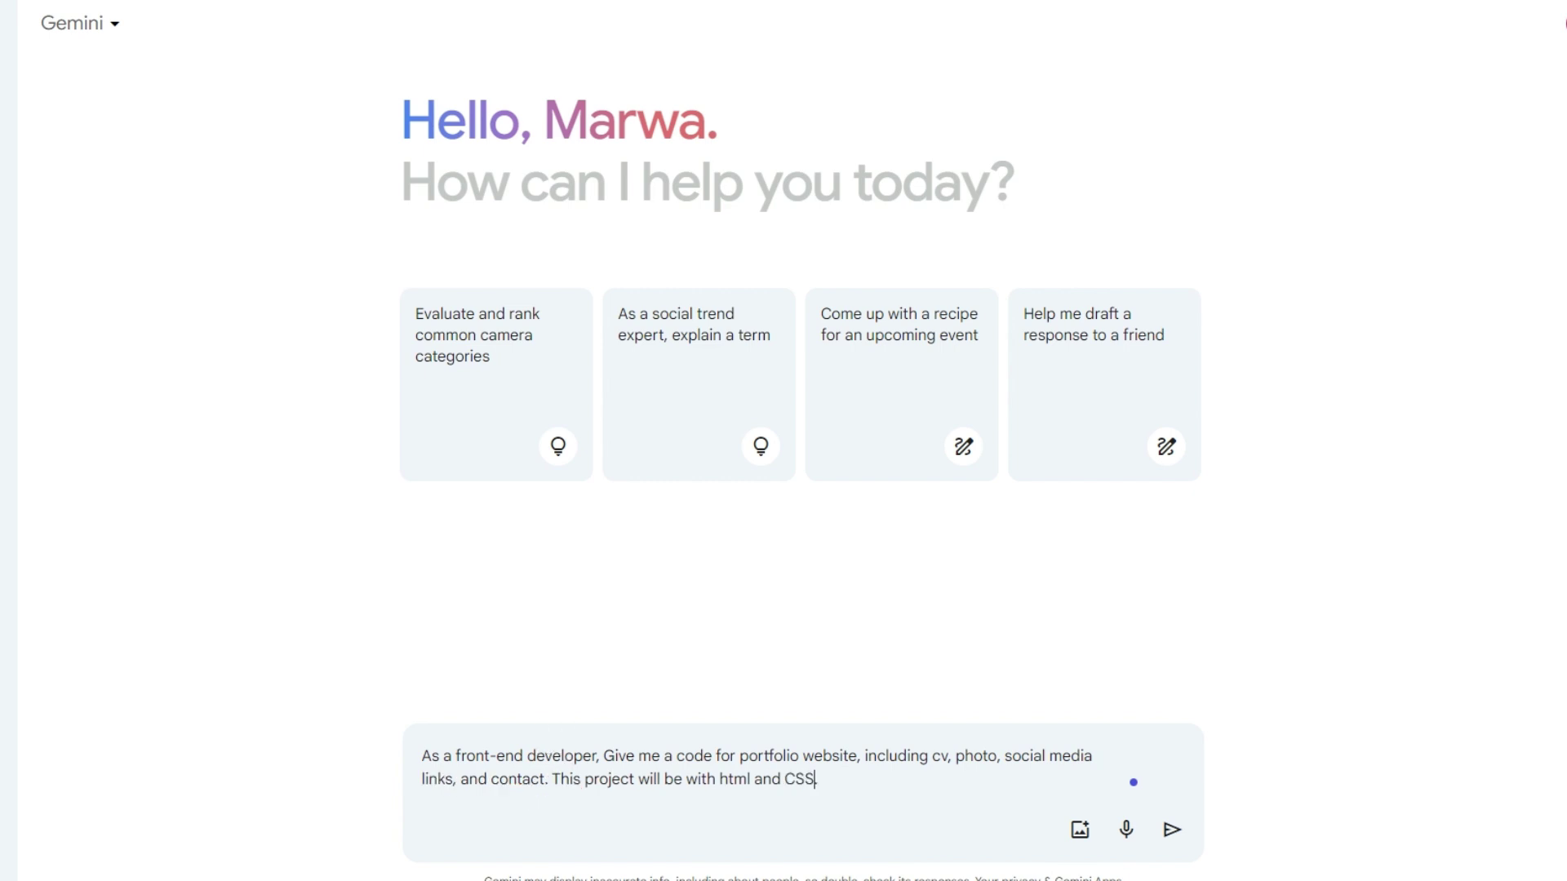
# Step: Correct the prompt's wording to "a portfolio website", "a CV" and "HTML", and submit it
pyautogui.click(738, 756)
pyautogui.write('a')
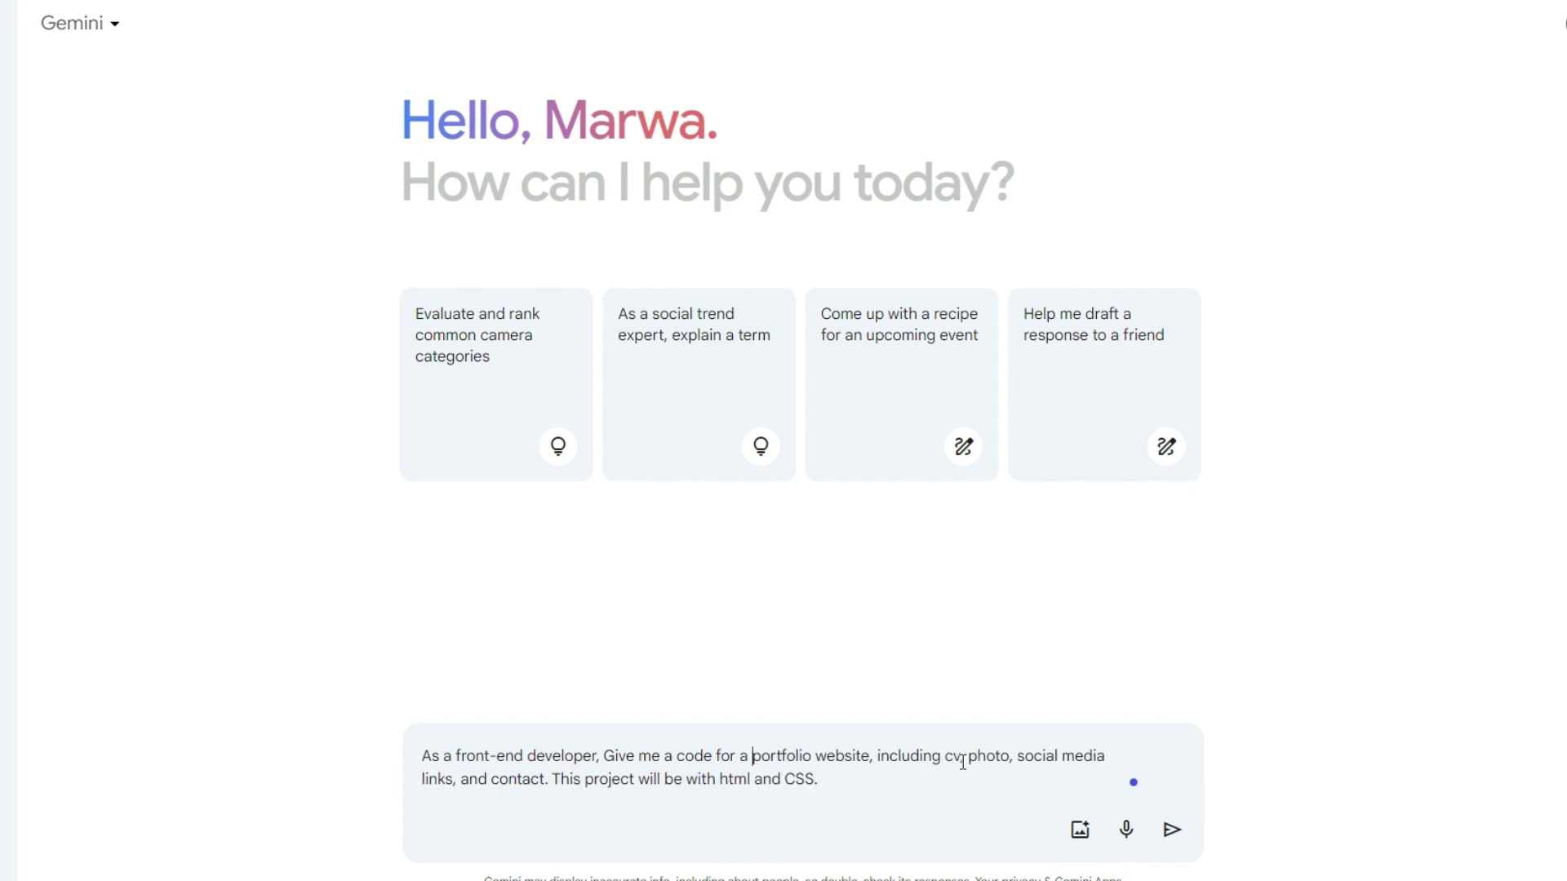
pyautogui.doubleClick(954, 757)
pyautogui.write('CV')
pyautogui.doubleClick(735, 779)
pyautogui.write('HTML')
pyautogui.click(945, 757)
pyautogui.write('a')
pyautogui.click(858, 798)
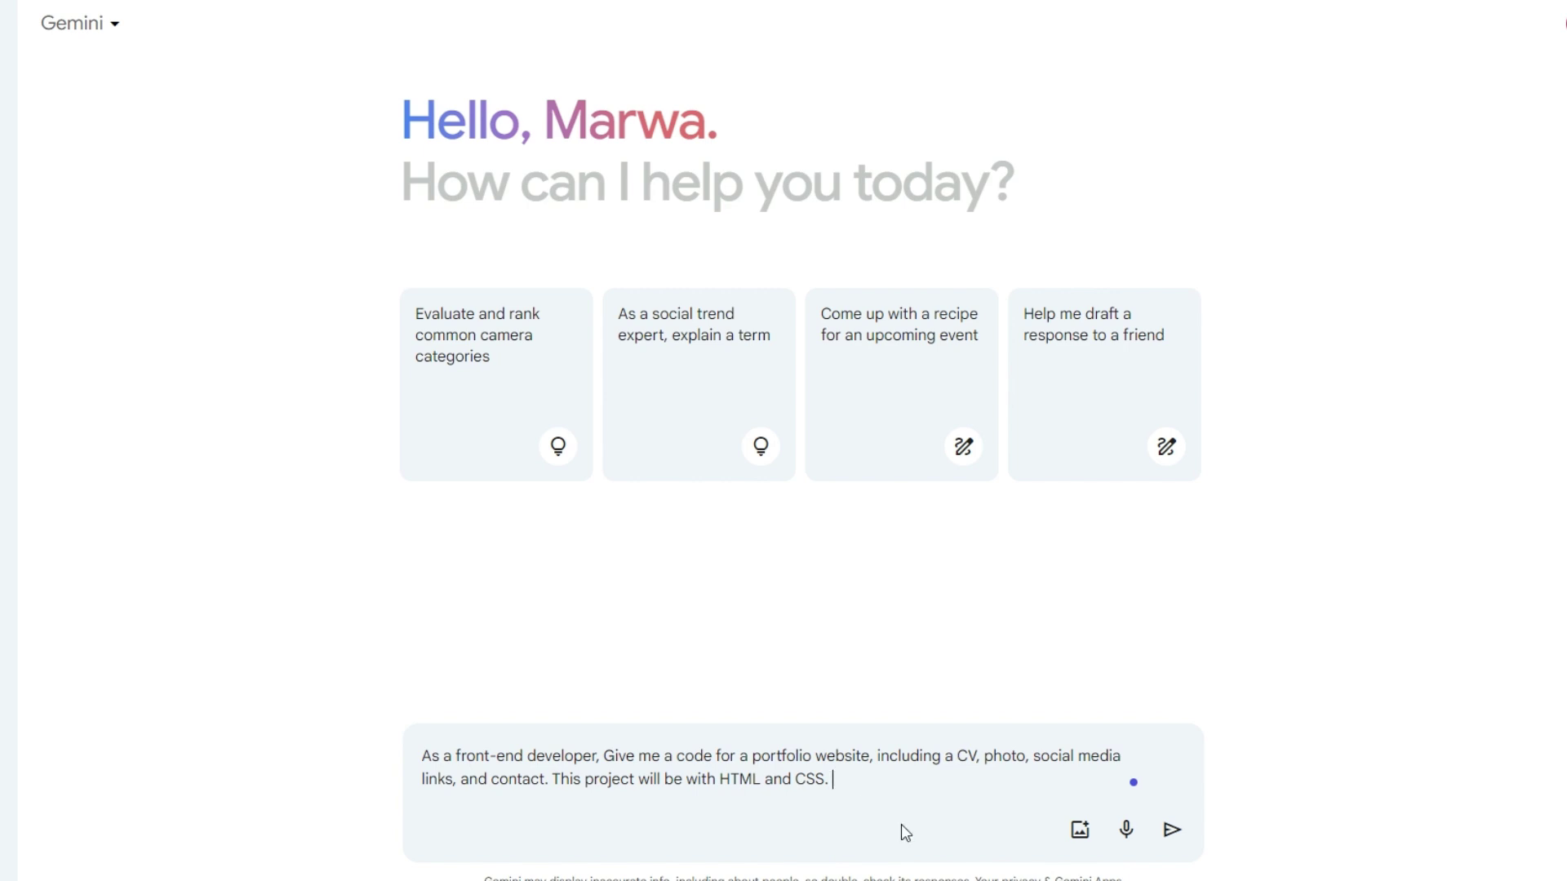
pyautogui.click(1172, 830)
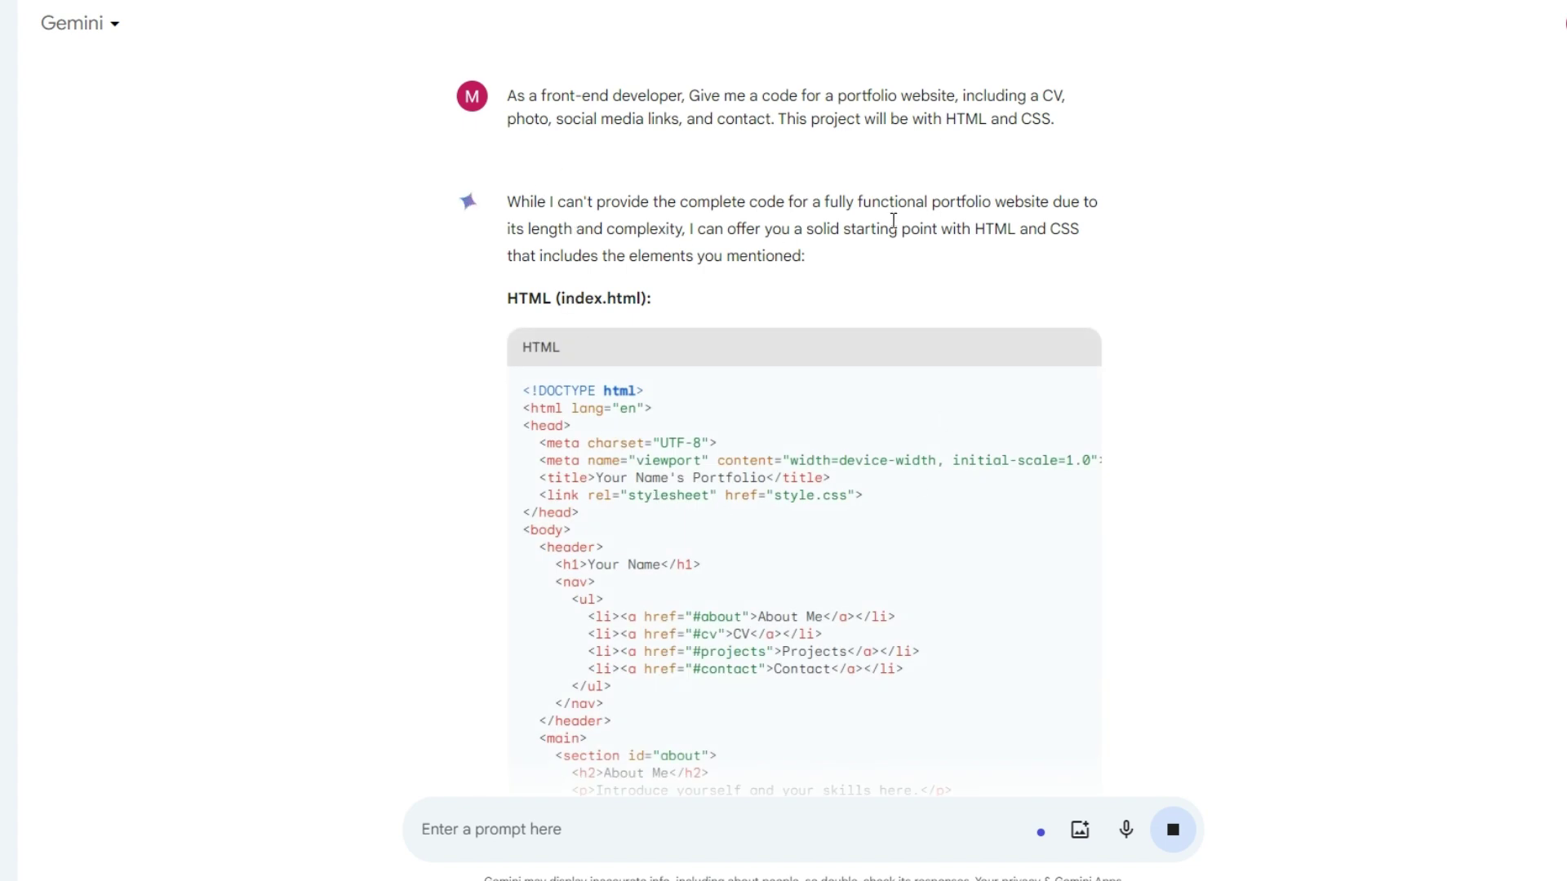
# Step: Read through the generated HTML code for the portfolio website, from the header to the contact form and footer
pyautogui.scroll(-5, 953, 211)
pyautogui.scroll(-5, 824, 551)
pyautogui.scroll(10, 821, 552)
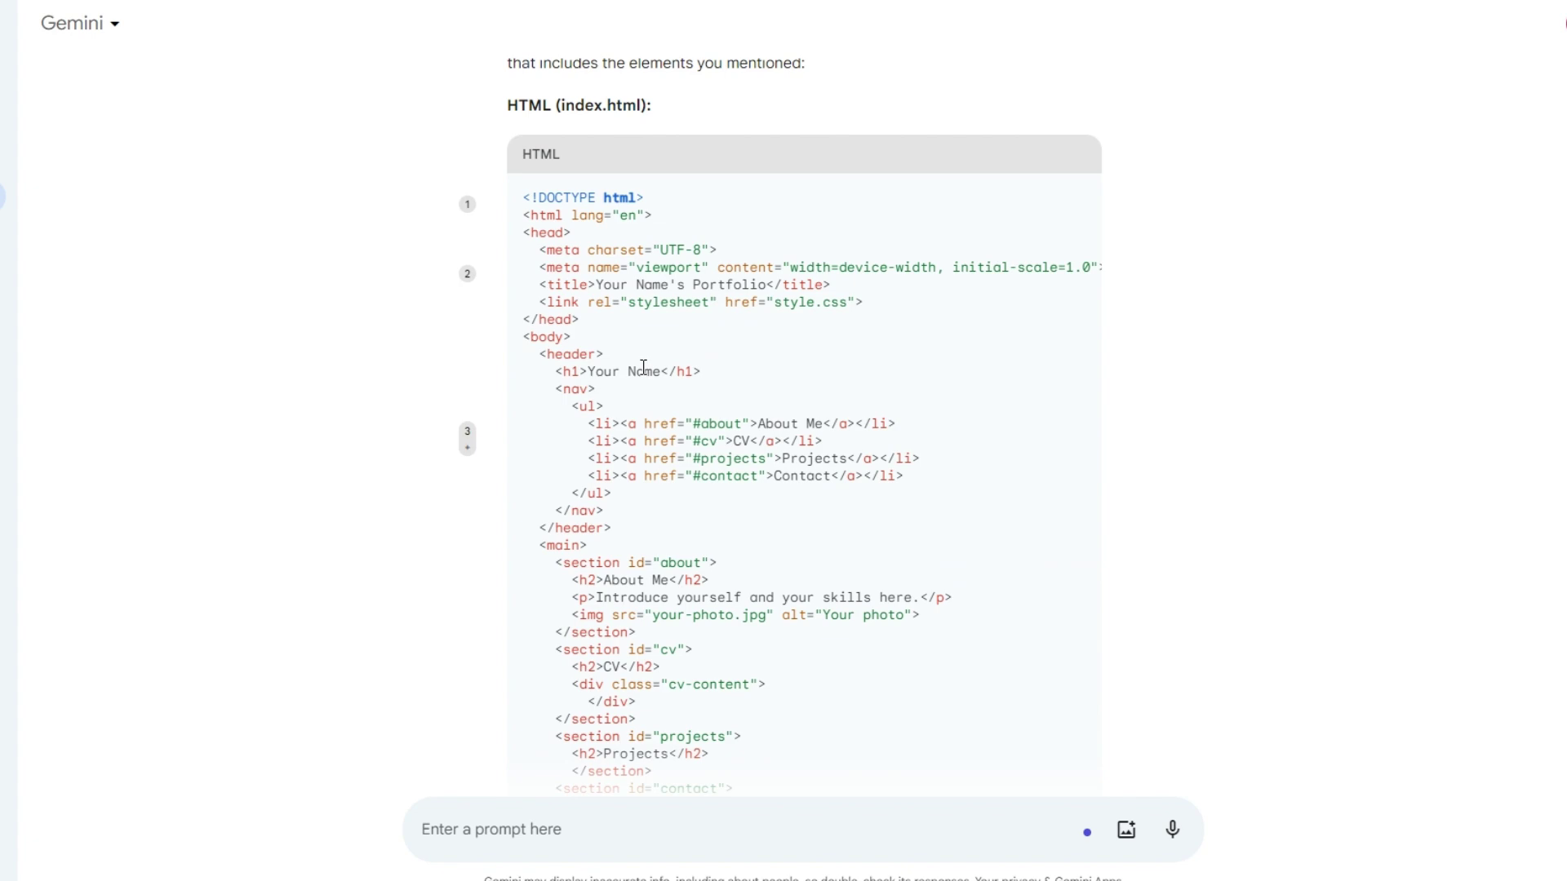
pyautogui.scroll(-5, 644, 367)
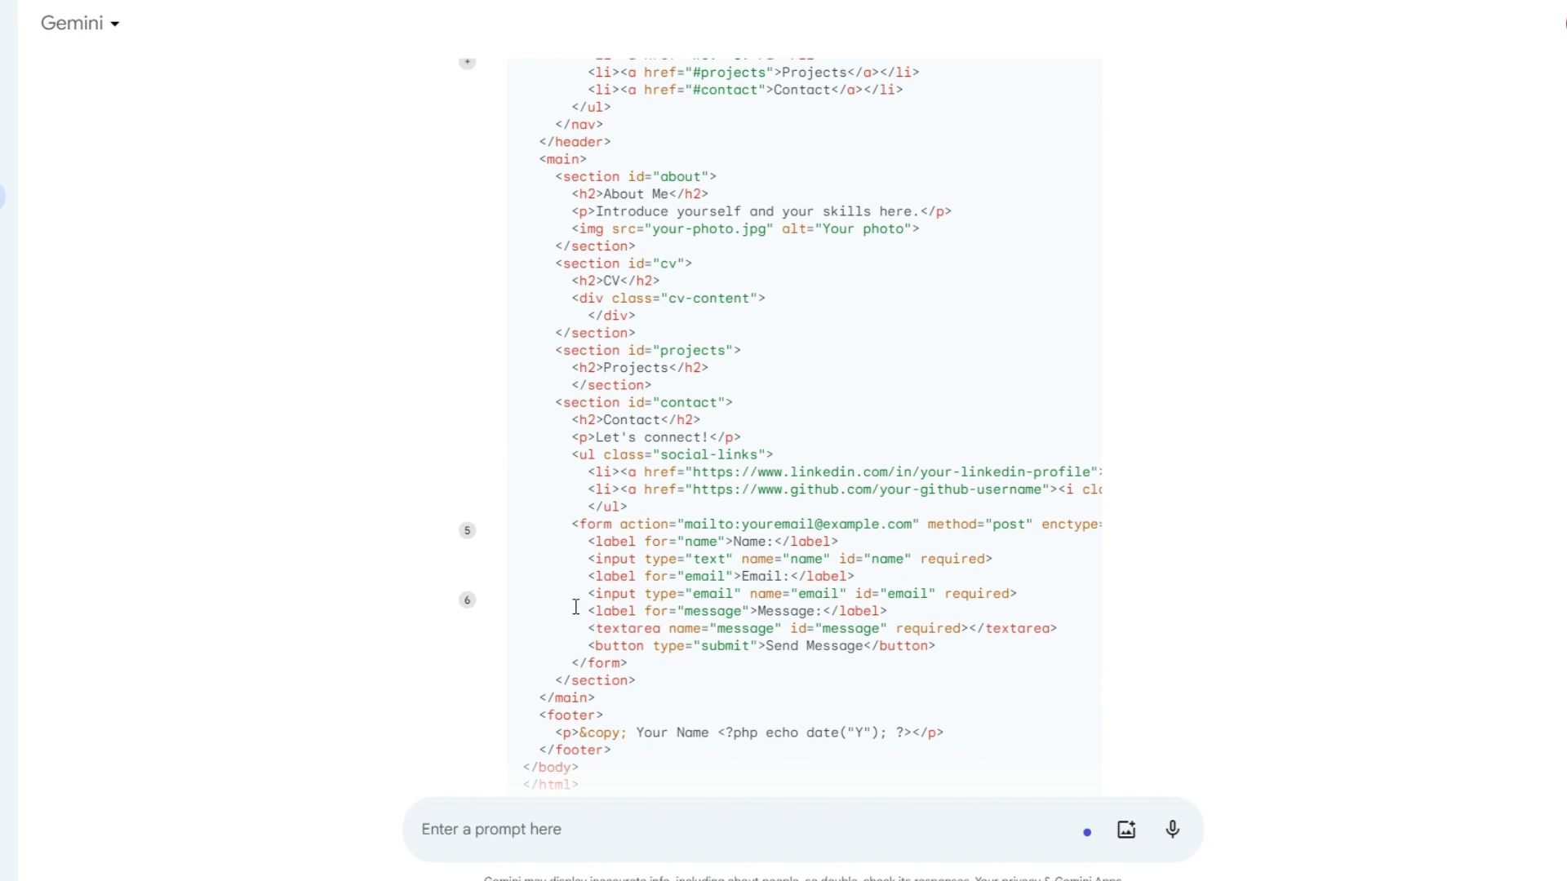
pyautogui.scroll(4, 563, 572)
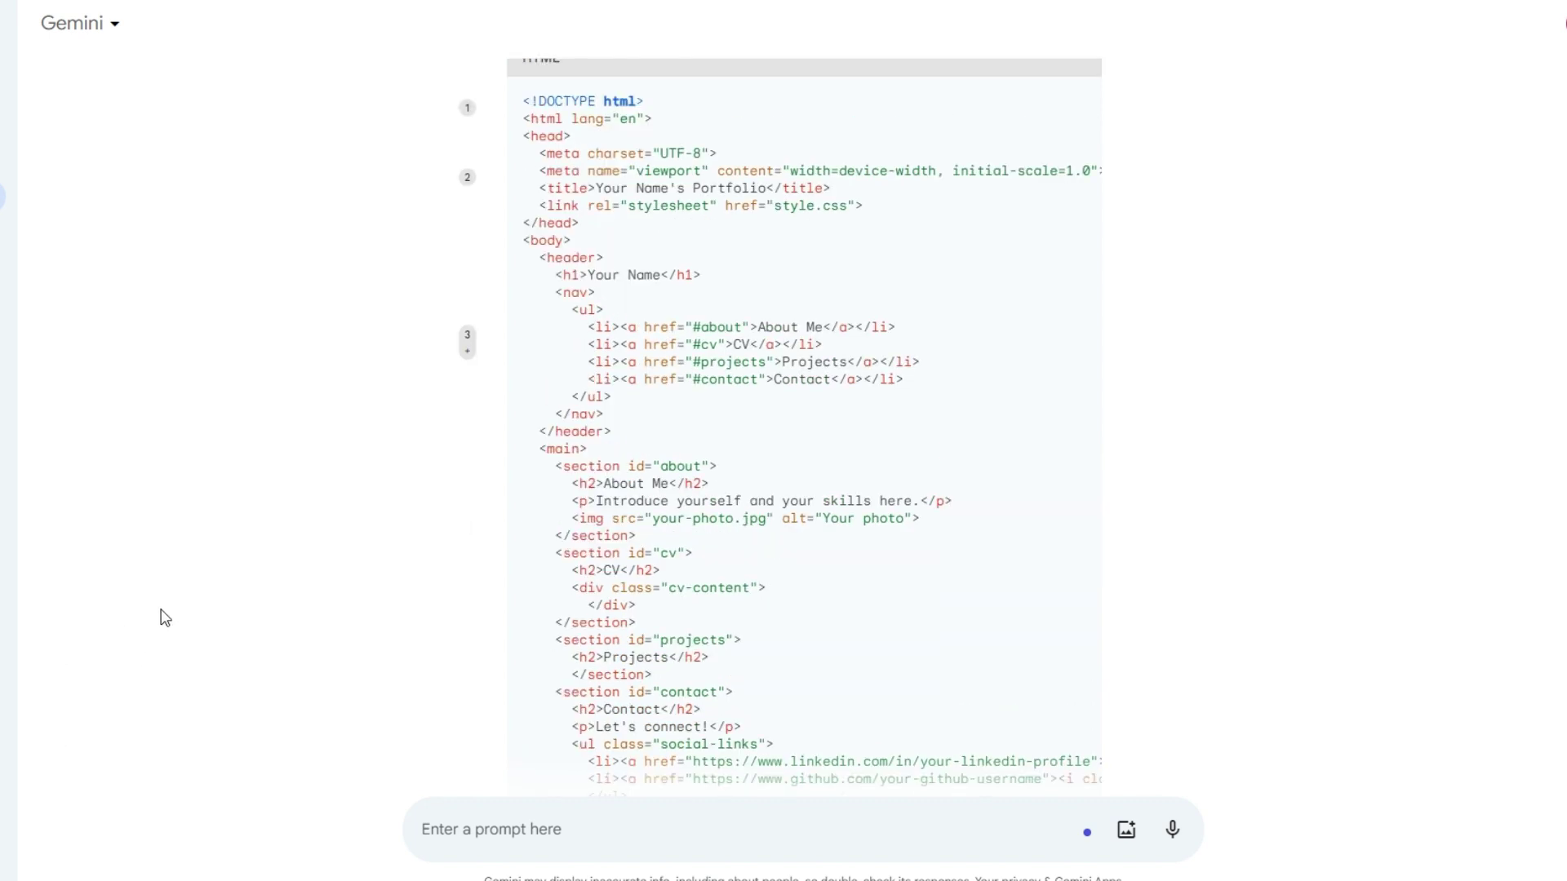
# Step: In a new chat, submit the prompt "Create an image for tesla car in 2070, walking in modern city, high details and realistic photo."
pyautogui.hotkey('ctrl', 'shift', 'o')
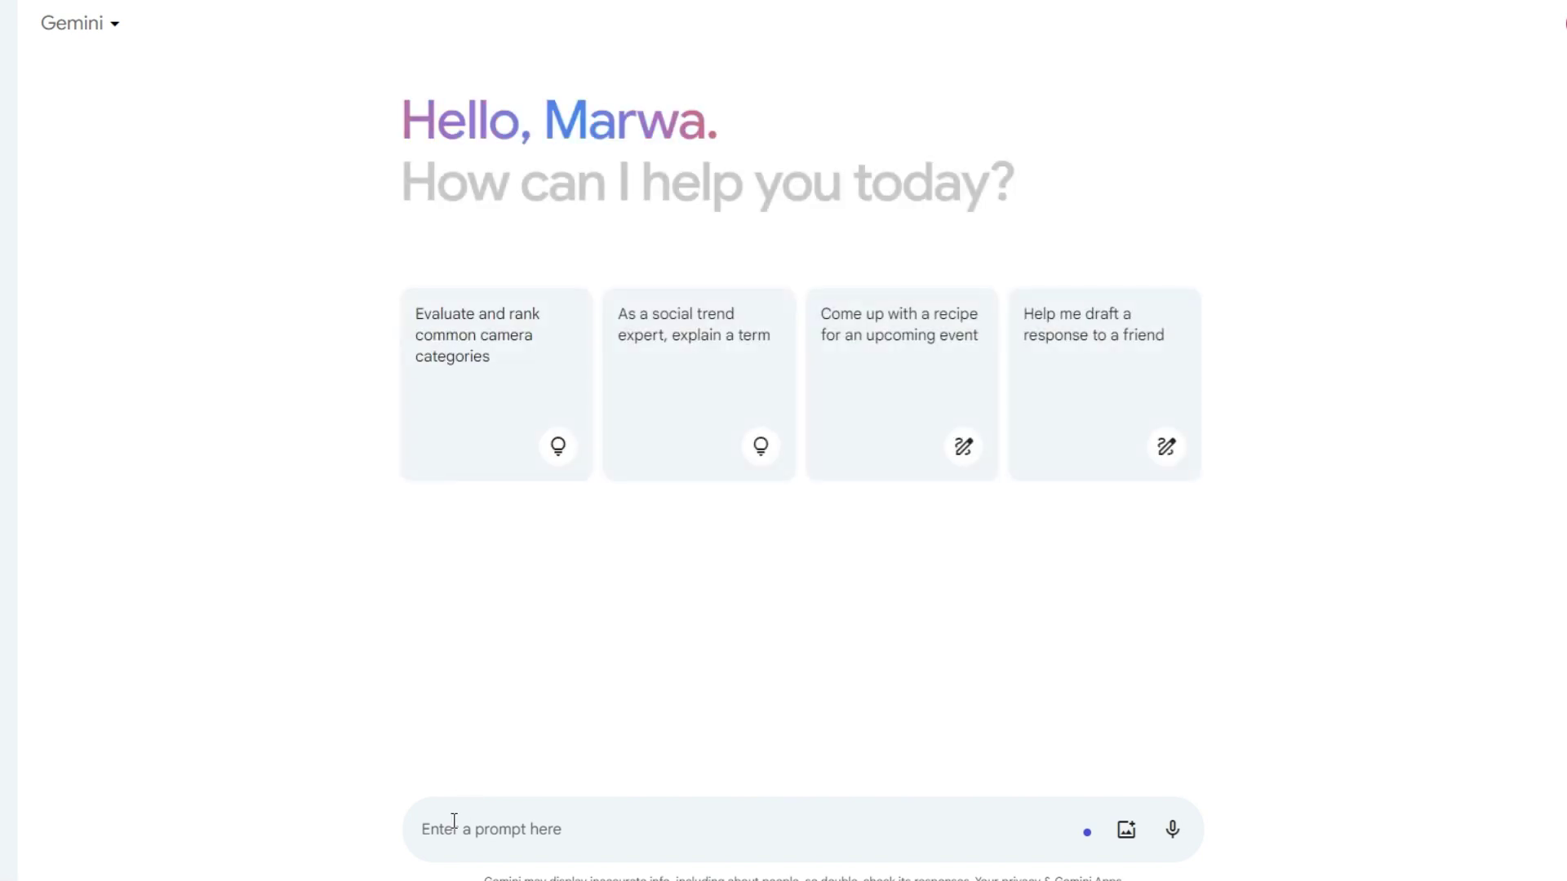
pyautogui.write('Craete a')
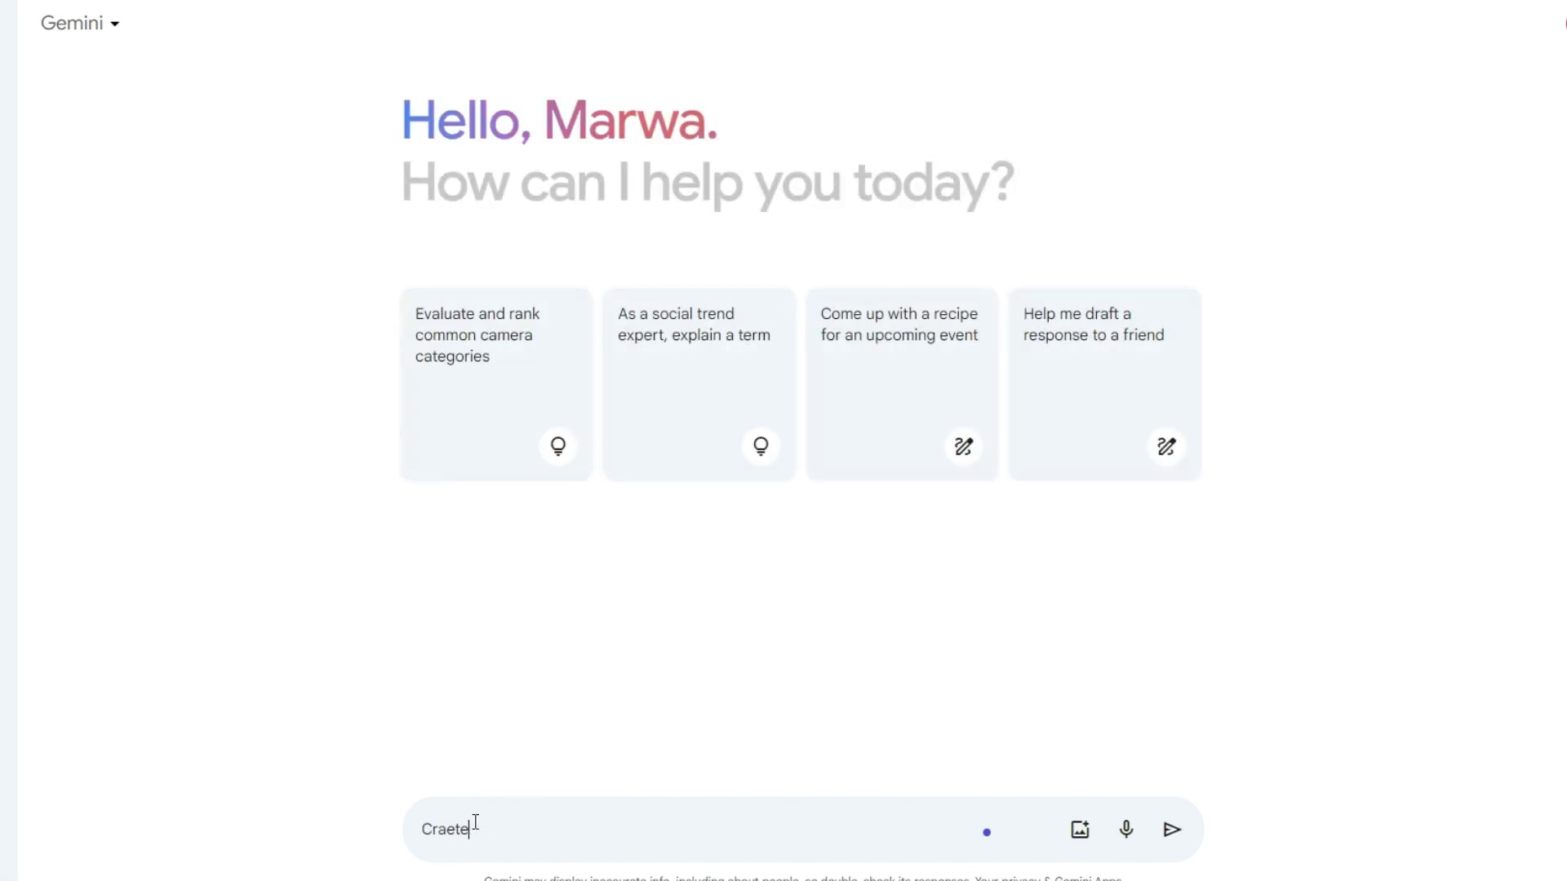
pyautogui.press('BackSpace')
pyautogui.press('BackSpace')
pyautogui.press('BackSpace')
pyautogui.press('BackSpace')
pyautogui.press('BackSpace')
pyautogui.press('BackSpace')
pyautogui.write('eate an image for tesla car in 2070, walking in ')
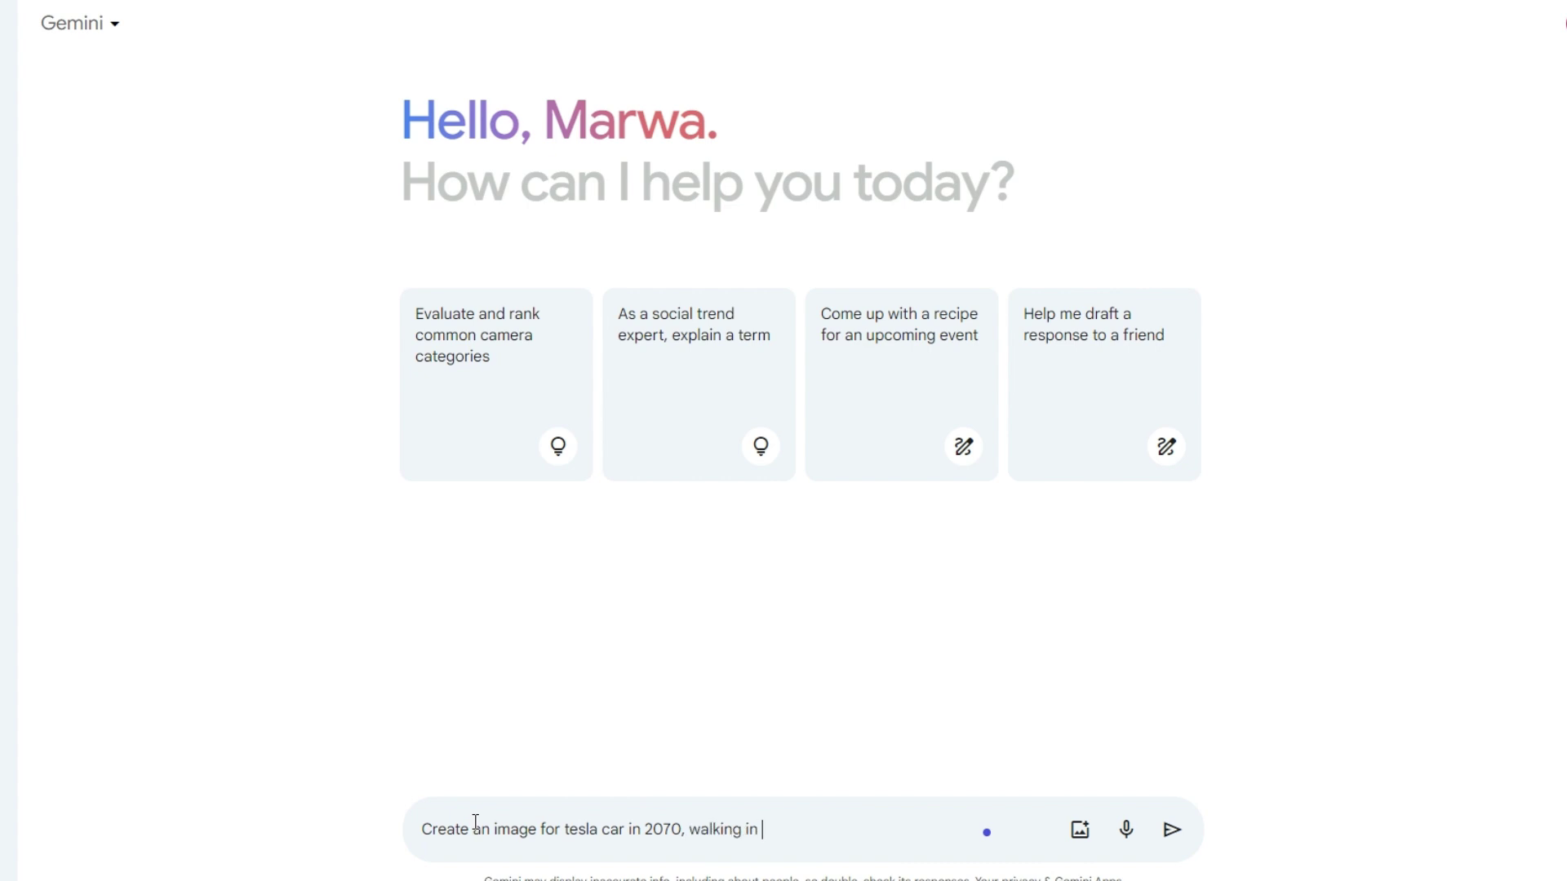
pyautogui.write('modern city, high details and realistic photo')
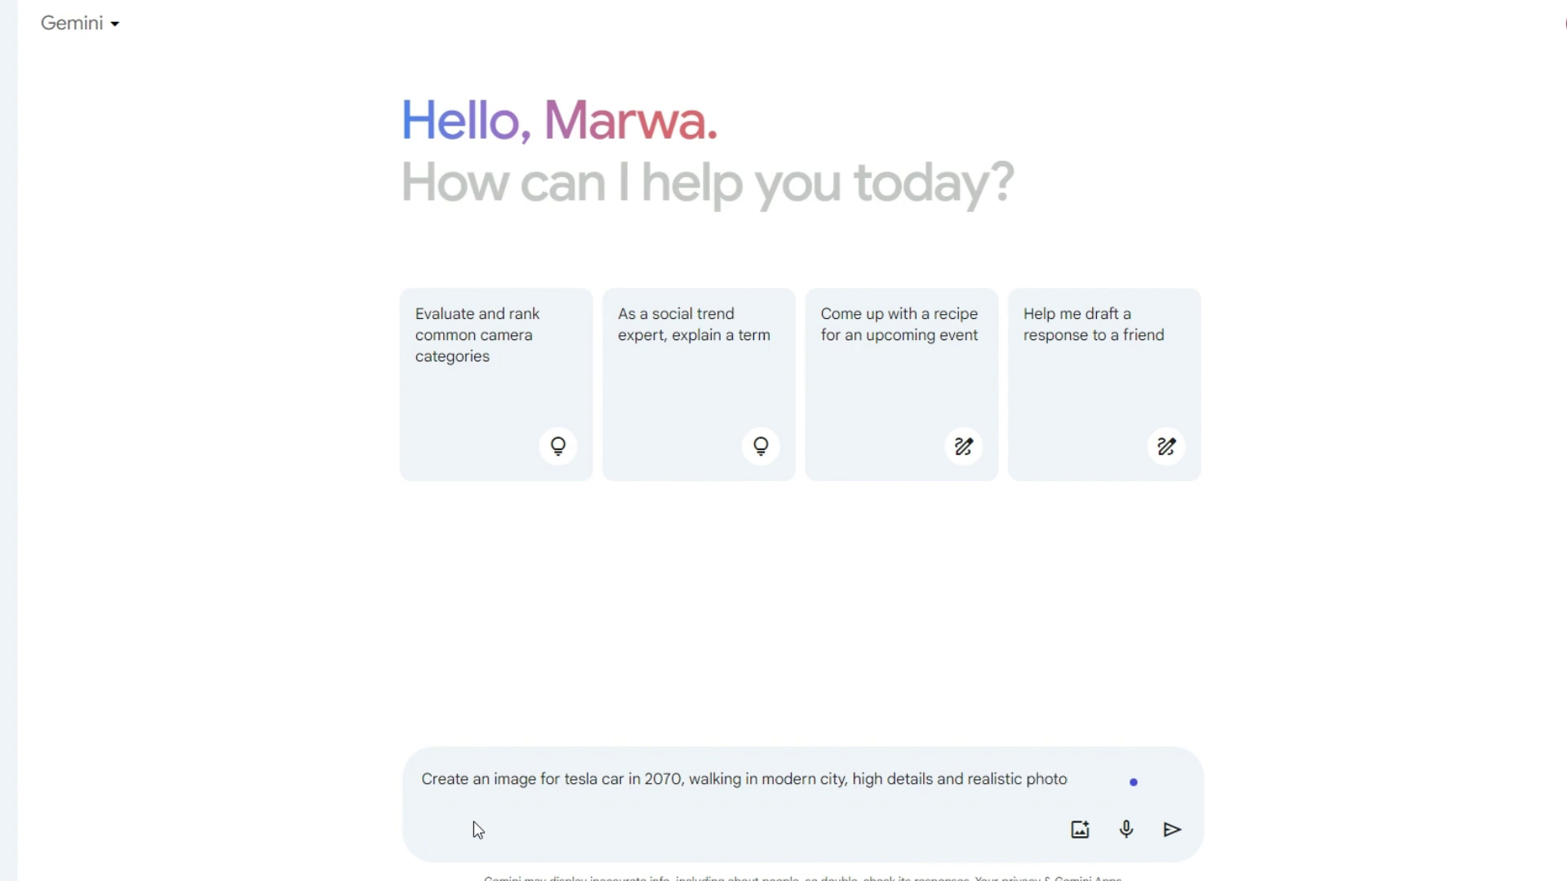
pyautogui.write('.')
pyautogui.click(1172, 830)
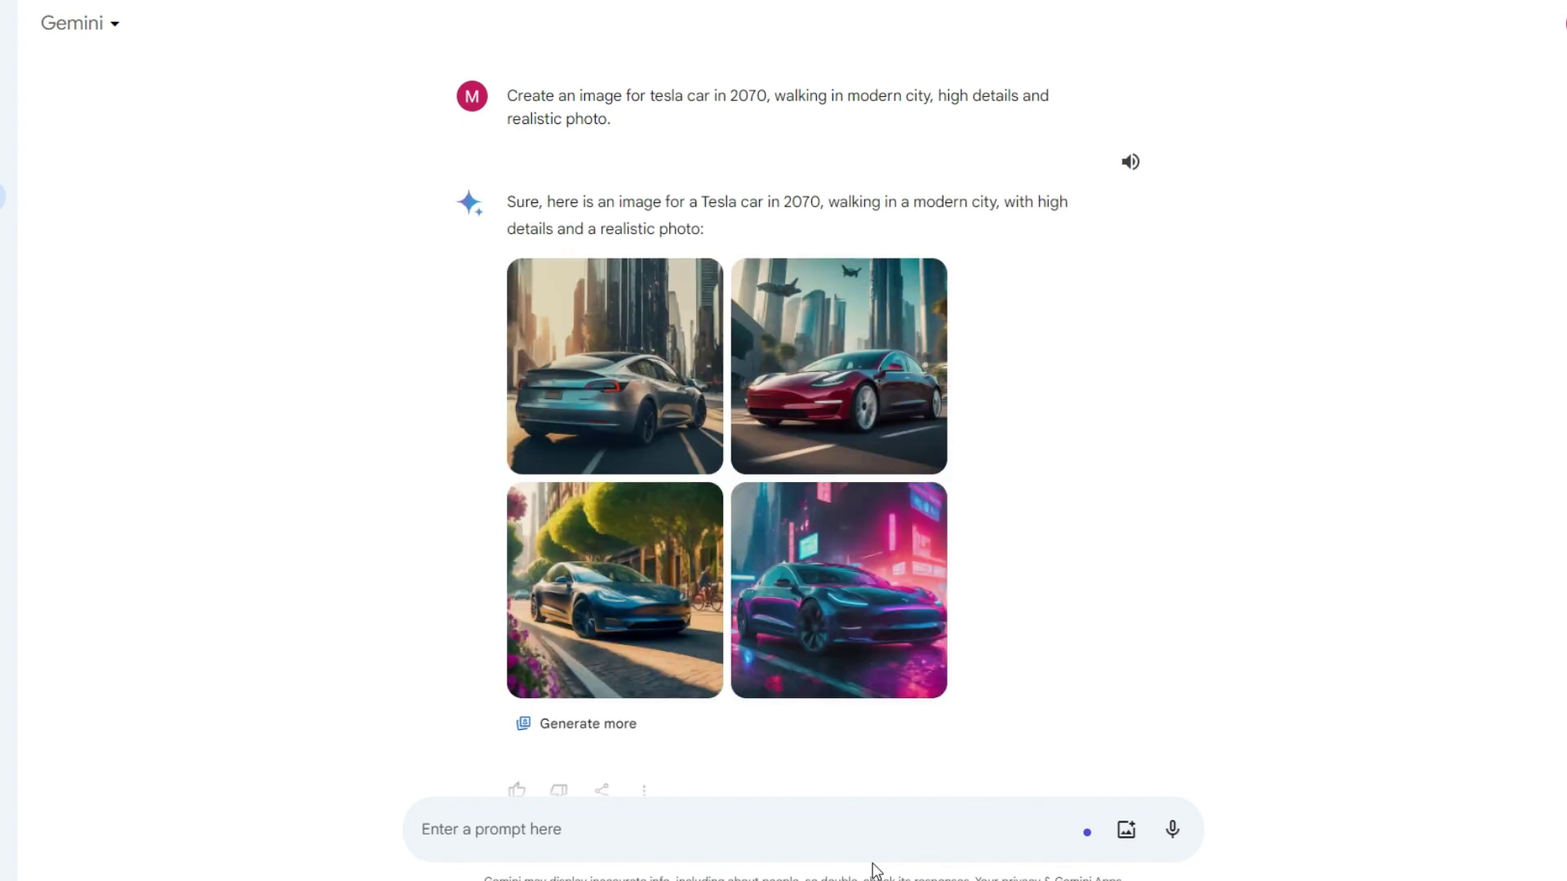
# Step: View the generated Tesla car images one by one at enlarged size, and close the image viewer
pyautogui.click(669, 429)
pyautogui.click(750, 685)
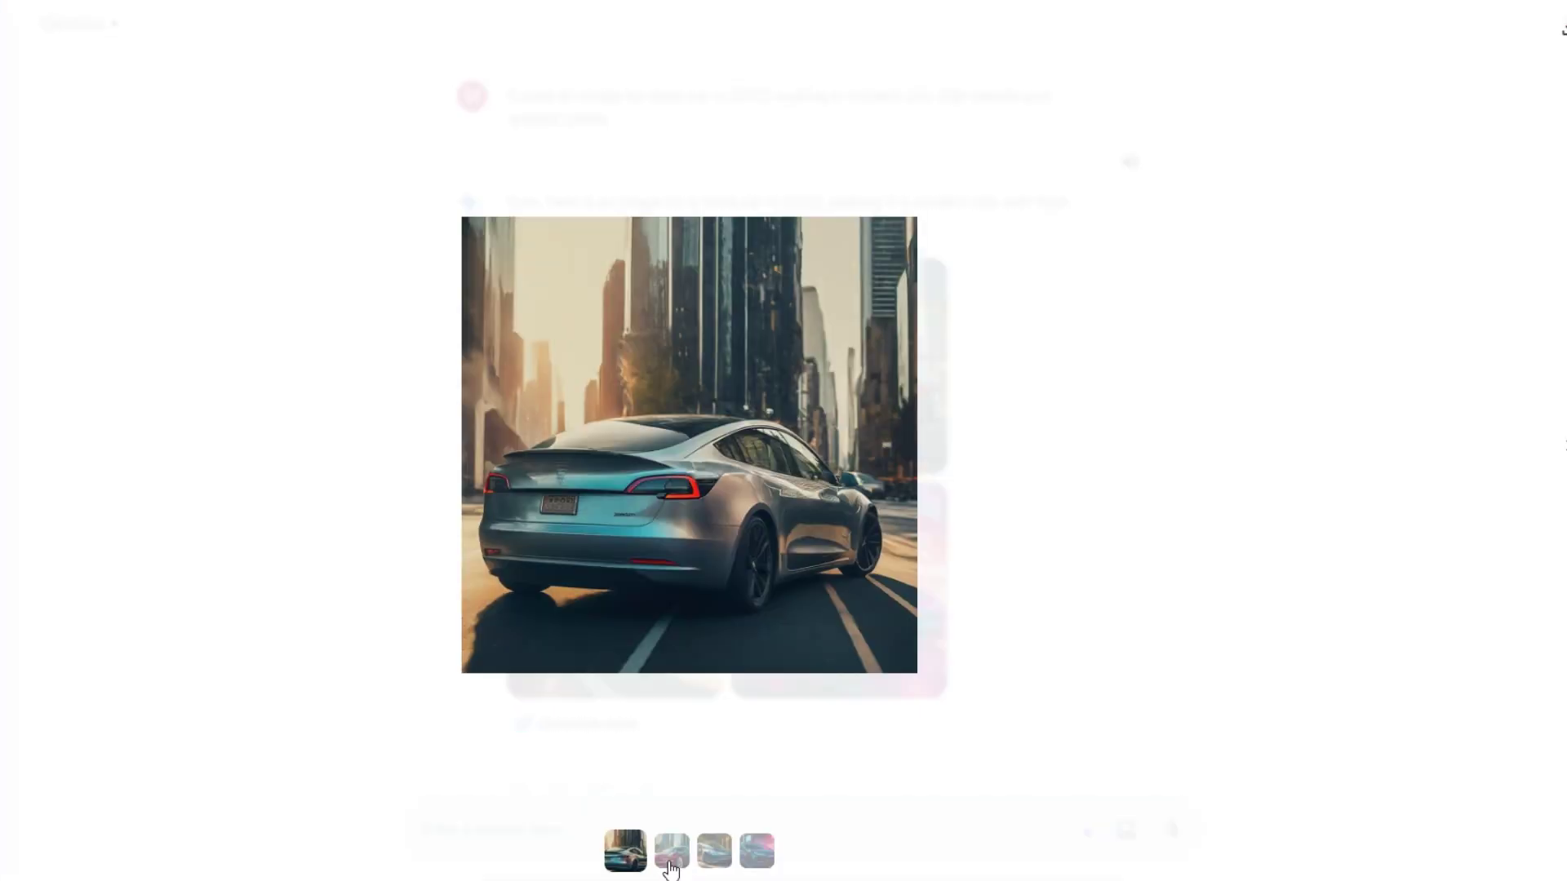
pyautogui.click(714, 856)
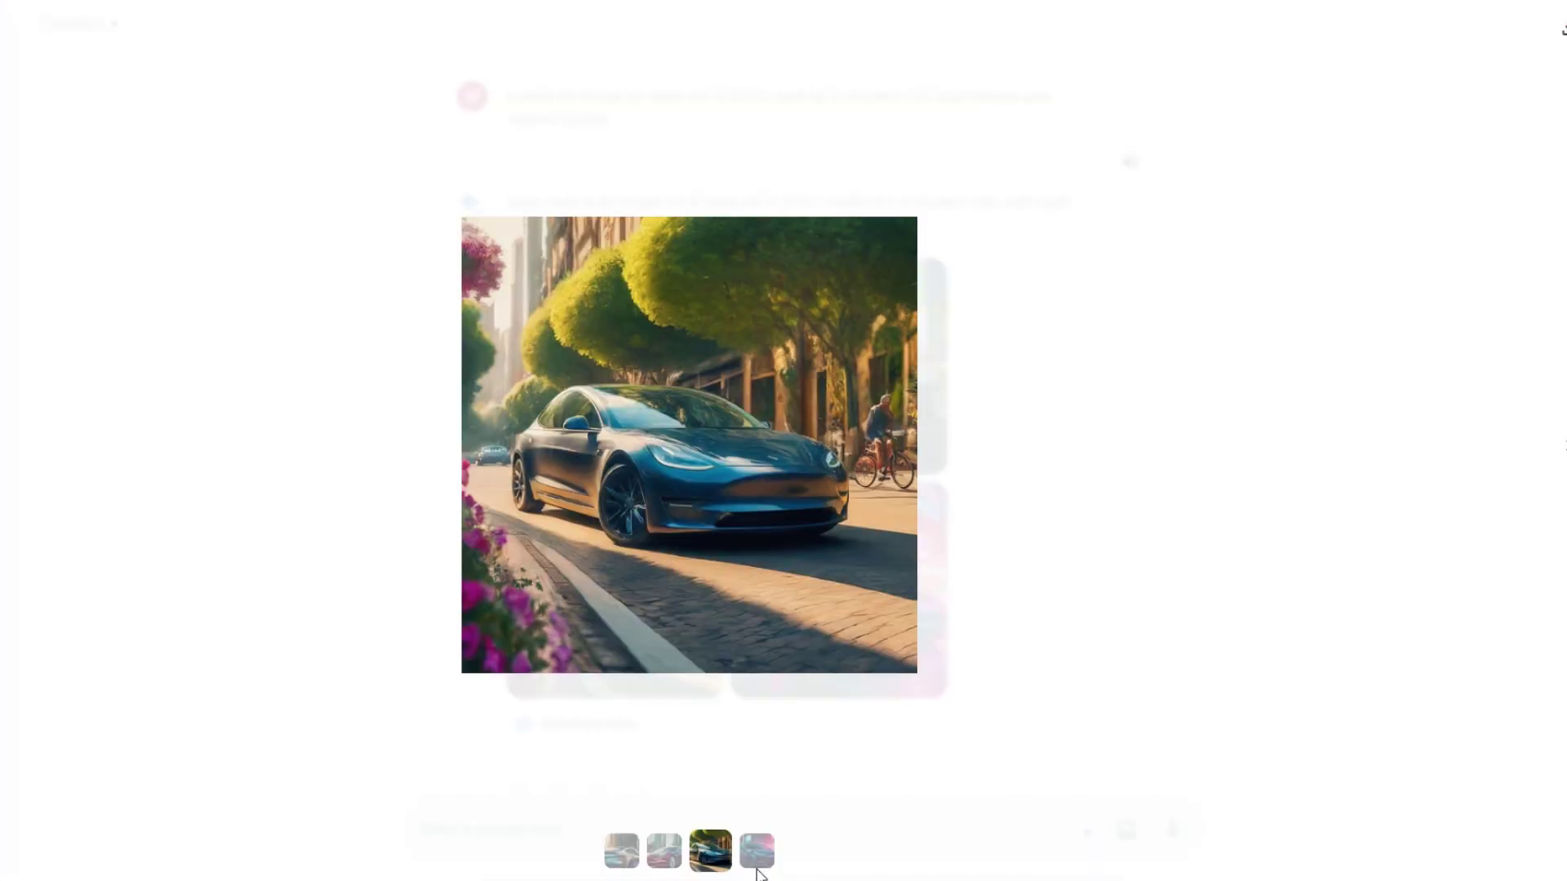
pyautogui.click(757, 854)
pyautogui.click(690, 845)
pyautogui.press('Escape')
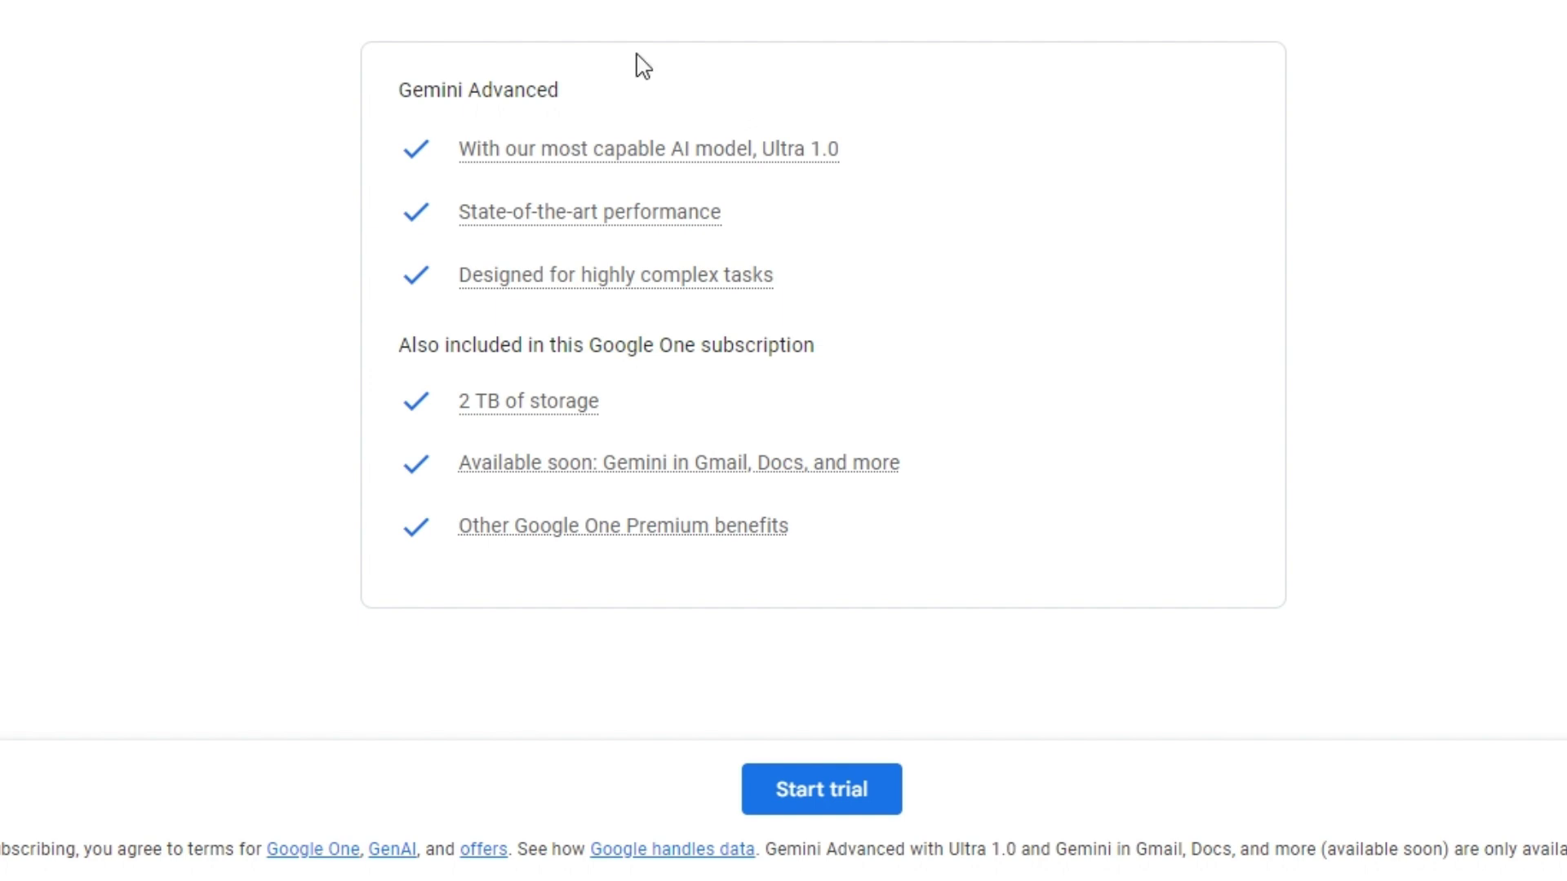
# Step: Read the explanations of "Designed for highly complex tasks" and "State-of-the-art performance" in the Gemini Advanced plan
pyautogui.moveTo(745, 295)
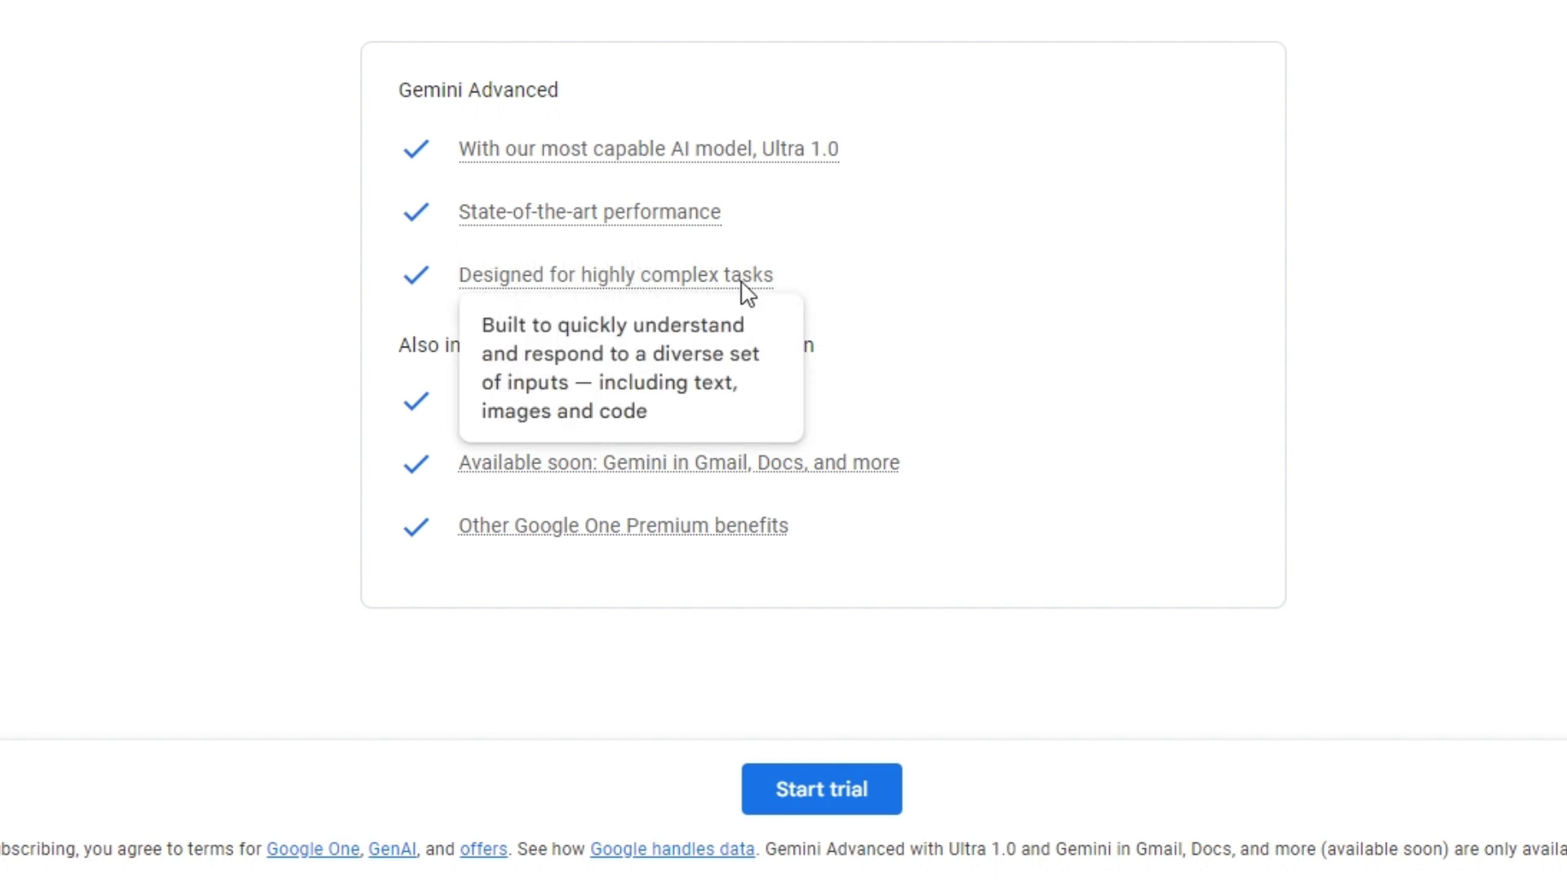
pyautogui.moveTo(629, 234)
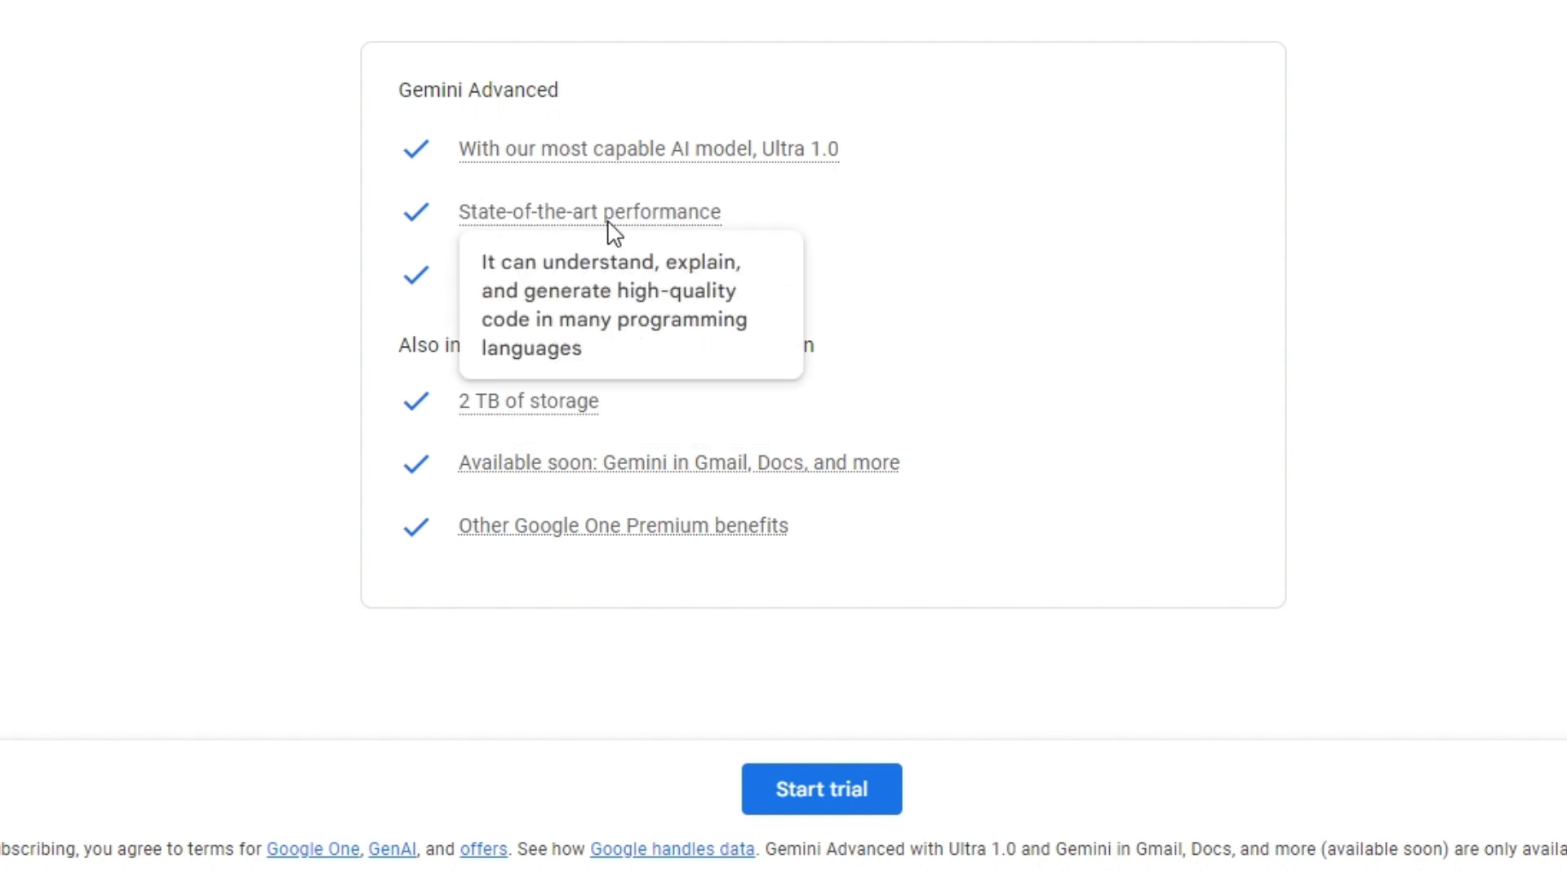